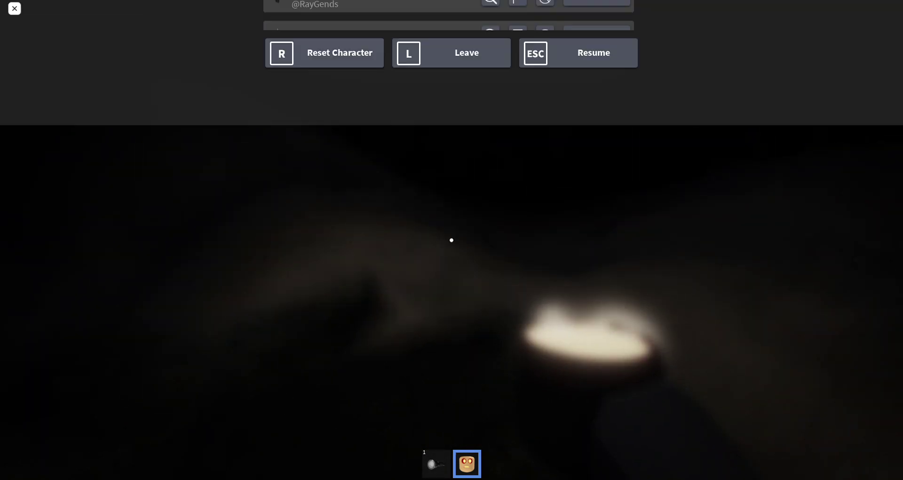
{"action": "key", "text": "Escape"}
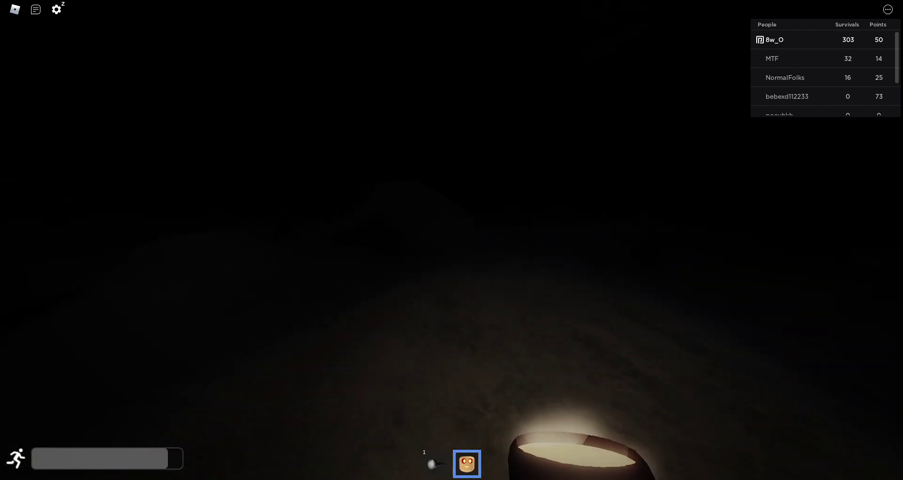
- Resume the game and walk through the dark shelter past the plant, players and pillar
{"action": "key", "text": "w"}
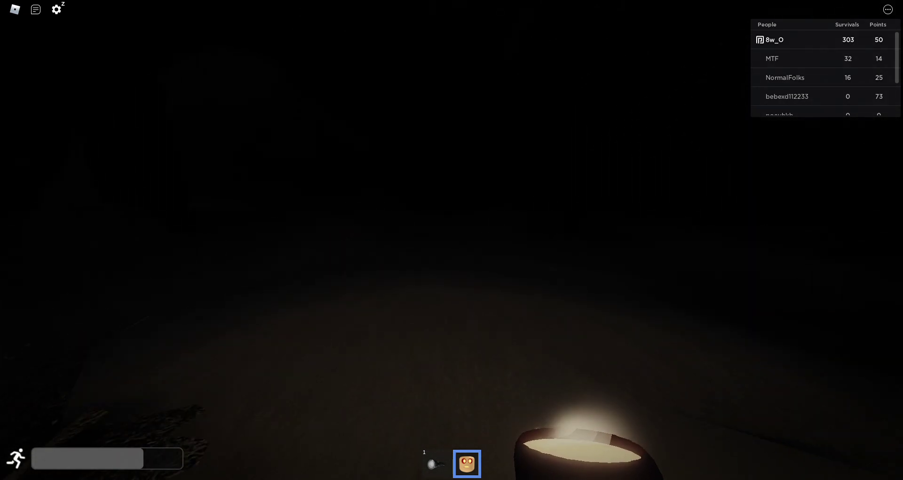
{"action": "key", "text": "w"}
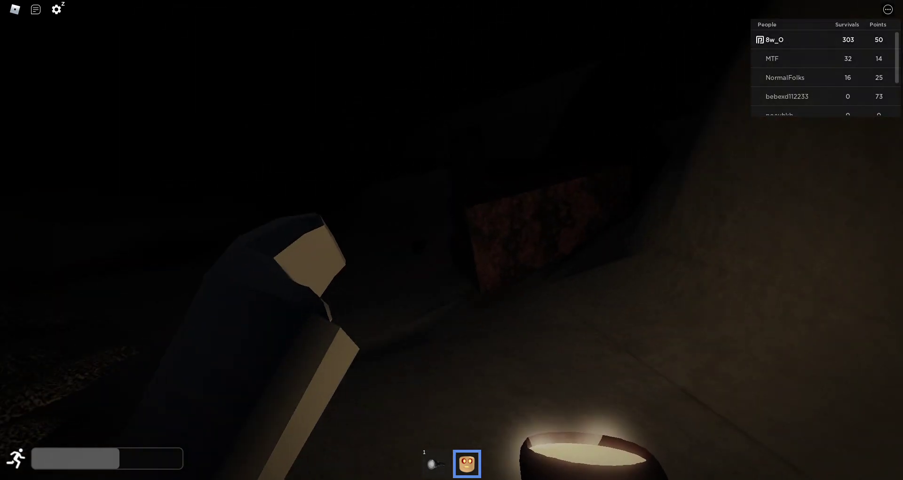
{"action": "key", "text": "w"}
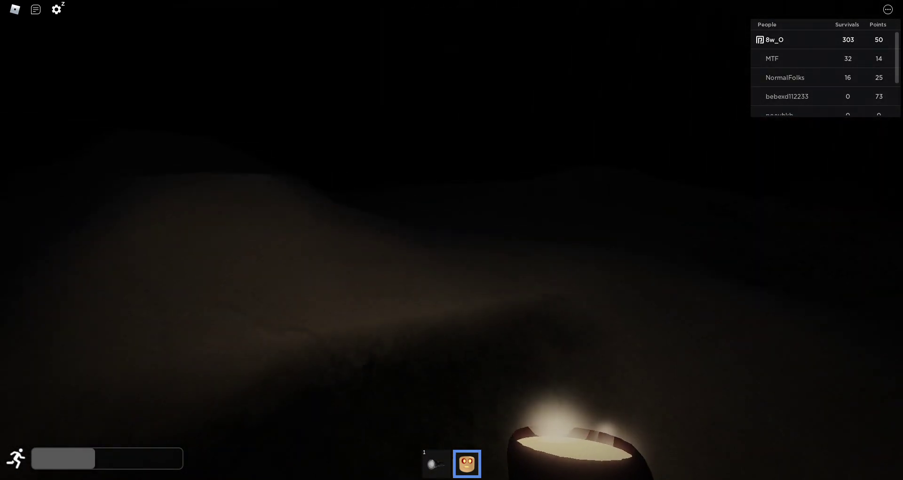
{"action": "key", "text": "w"}
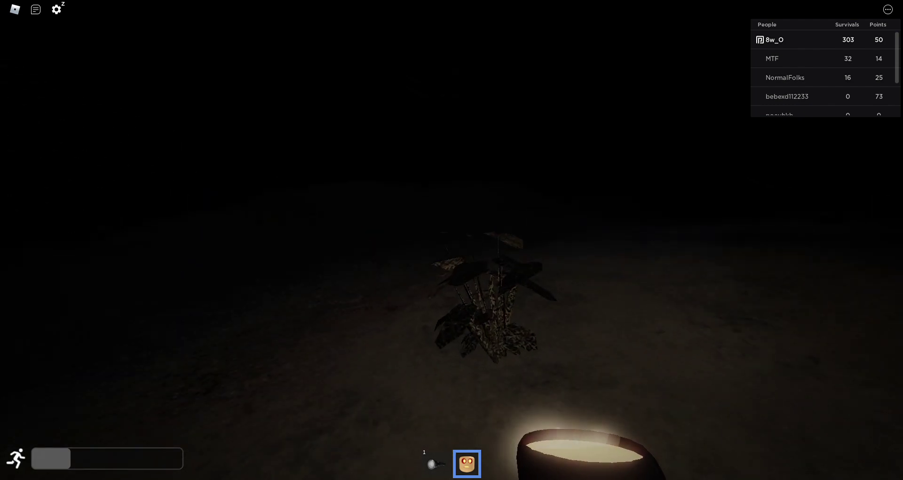
{"action": "key", "text": "w"}
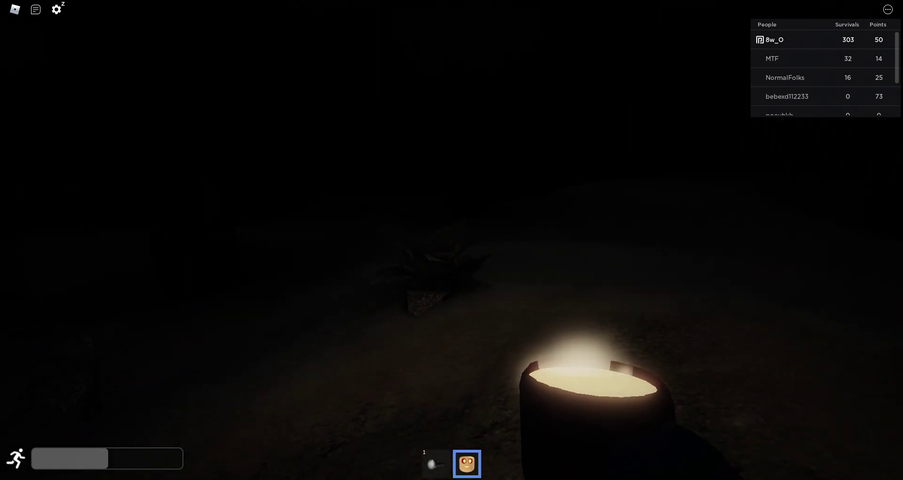
{"action": "key", "text": "w"}
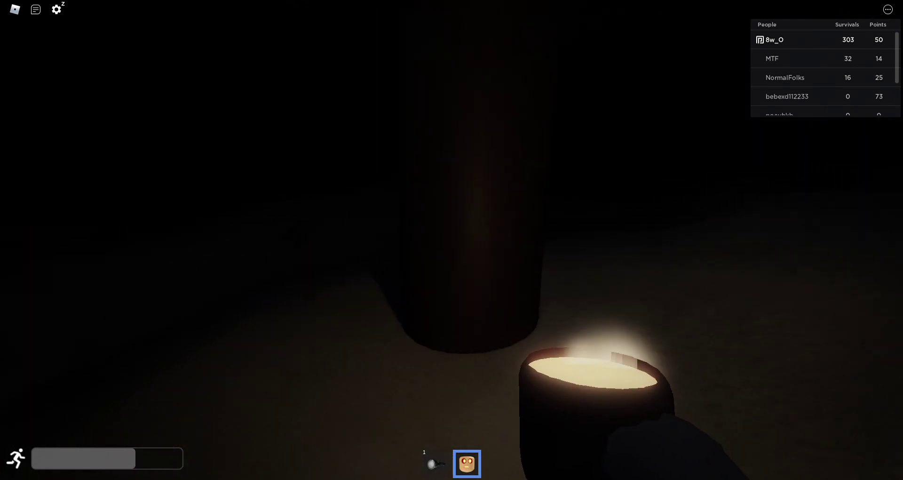
{"action": "key", "text": "w"}
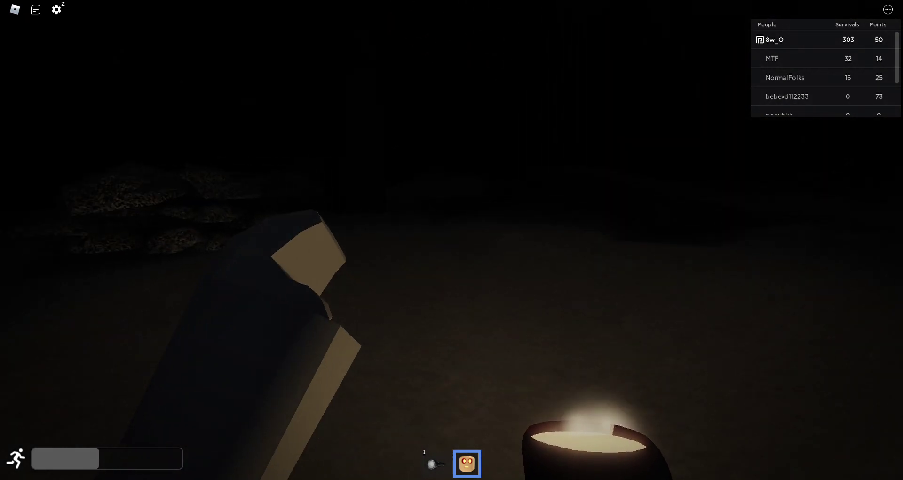
{"action": "key", "text": "w"}
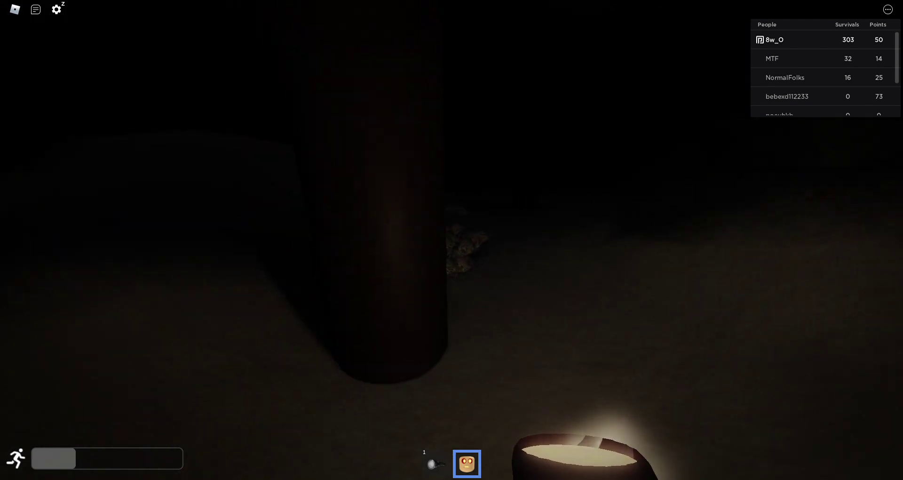
{"action": "key", "text": "w"}
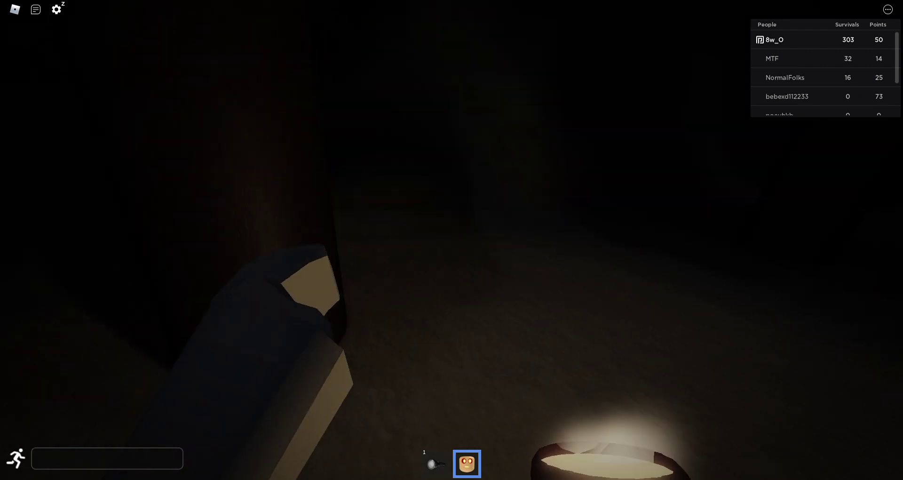
{"action": "key", "text": "w"}
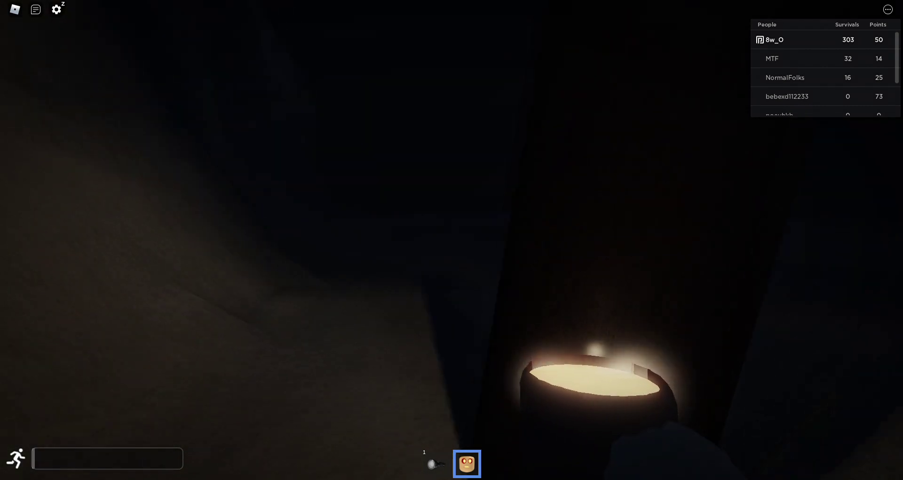
- Walk out past the rocky slope and around the forest house to its shop window
{"action": "key", "text": "w"}
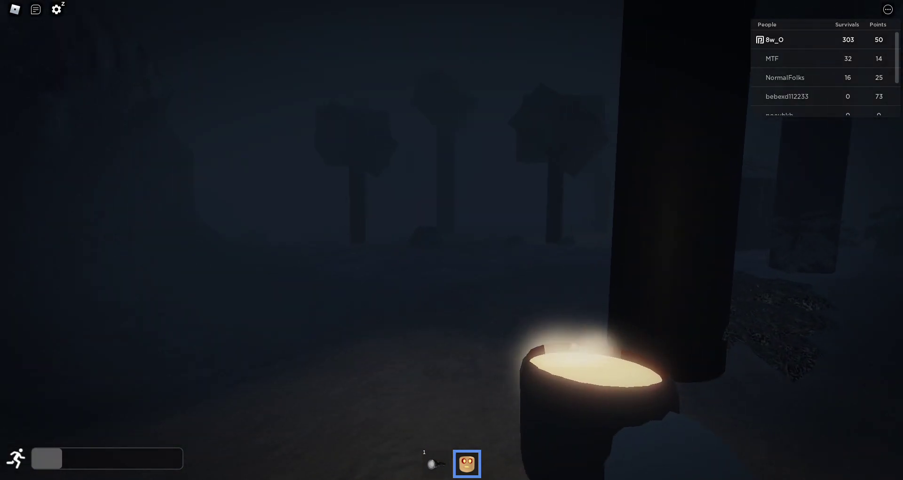
{"action": "key", "text": "w"}
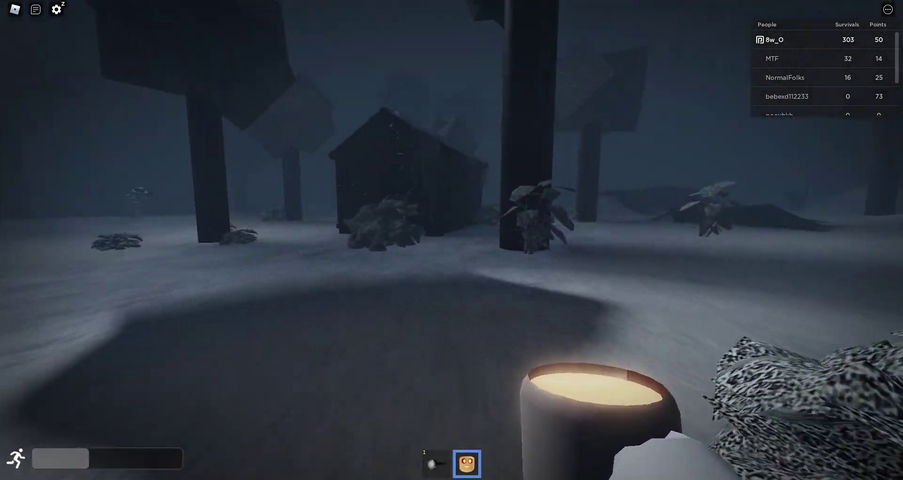
{"action": "key", "text": "w"}
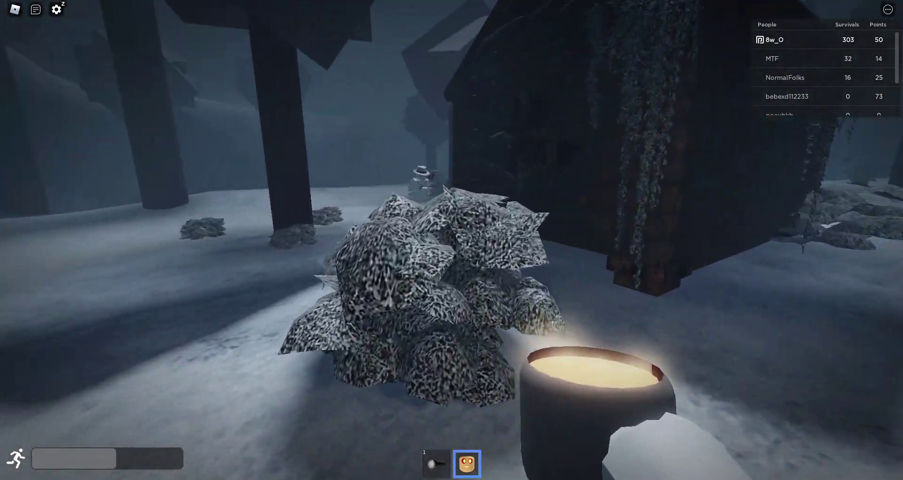
{"action": "key", "text": "w"}
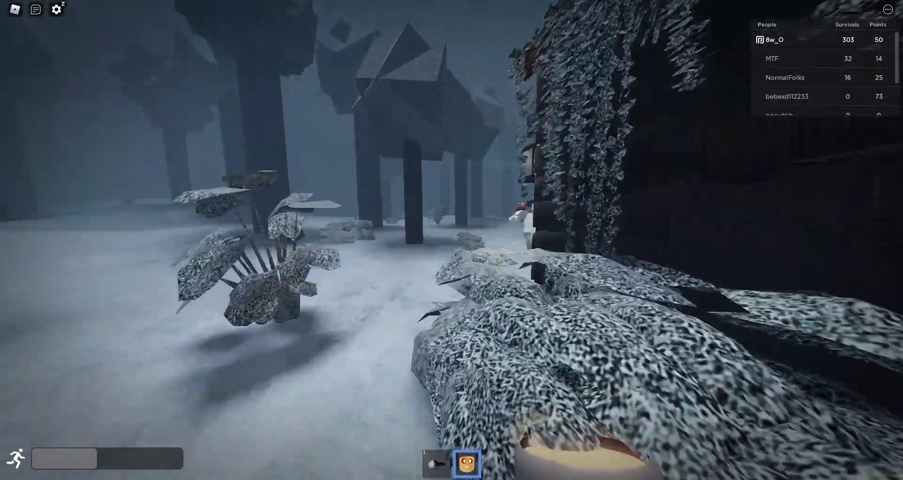
{"action": "key", "text": "w"}
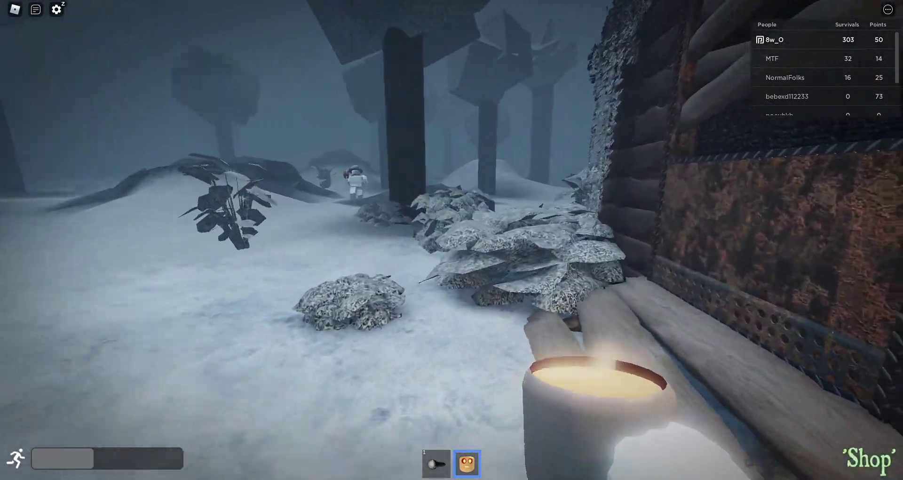
{"action": "key", "text": "w"}
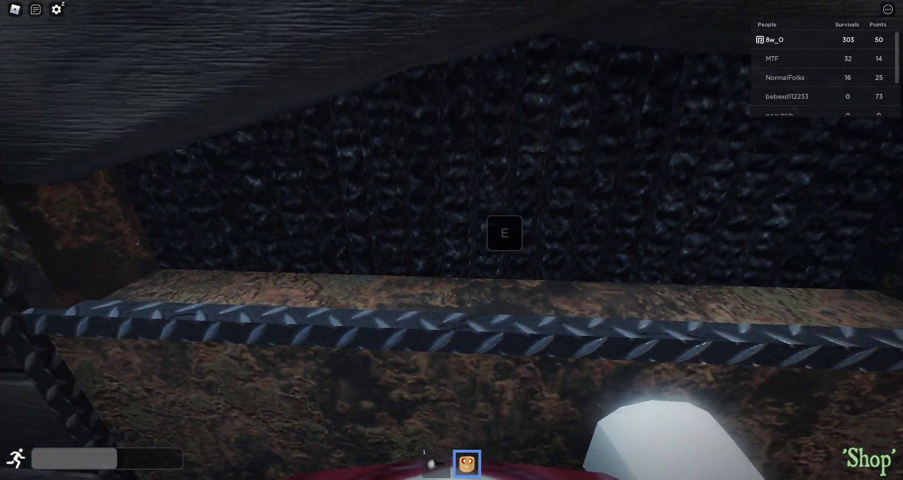
- Open the window to reveal the Merchant and open the Merchant shop
{"action": "key", "text": "a"}
{"action": "key", "text": "e"}
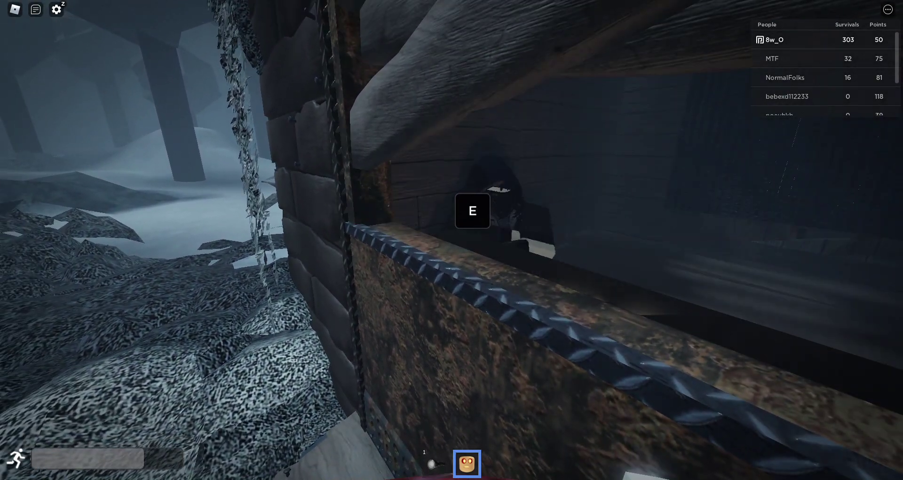
{"action": "key", "text": "w"}
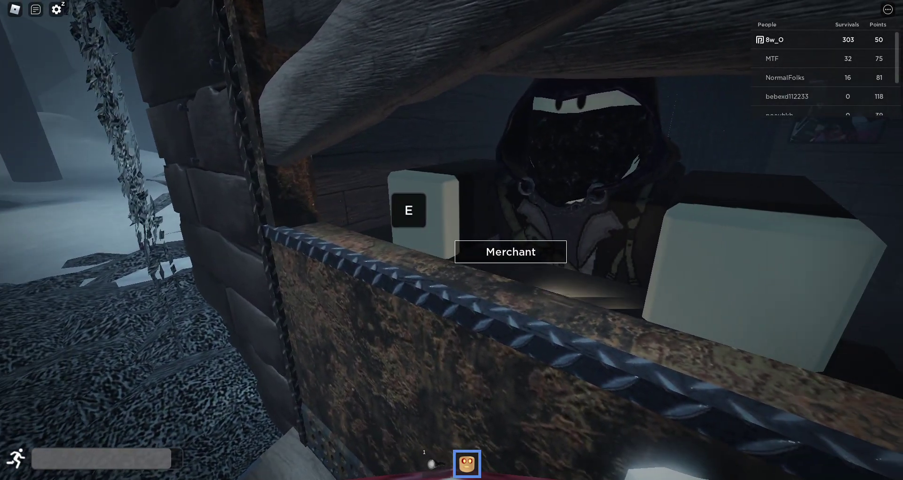
{"action": "key", "text": "e"}
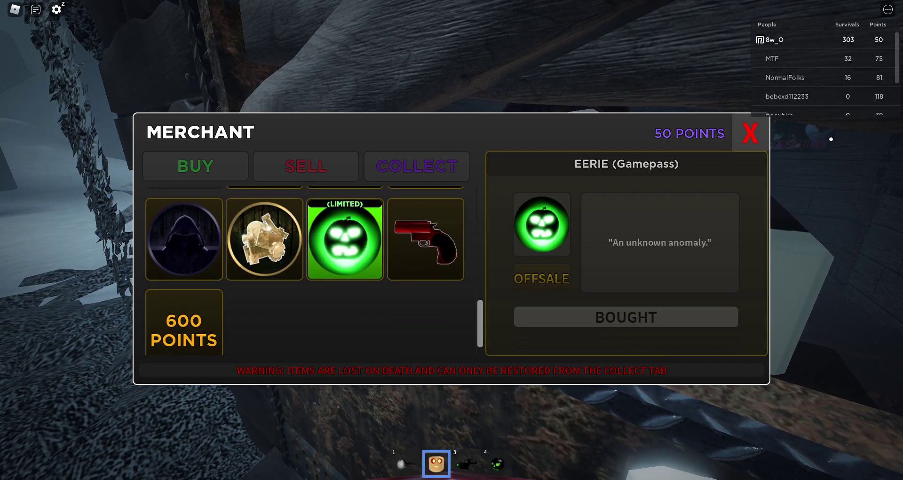
- Close the Merchant shop and sprint through the snowy forest toward the other players
{"action": "key", "text": "e"}
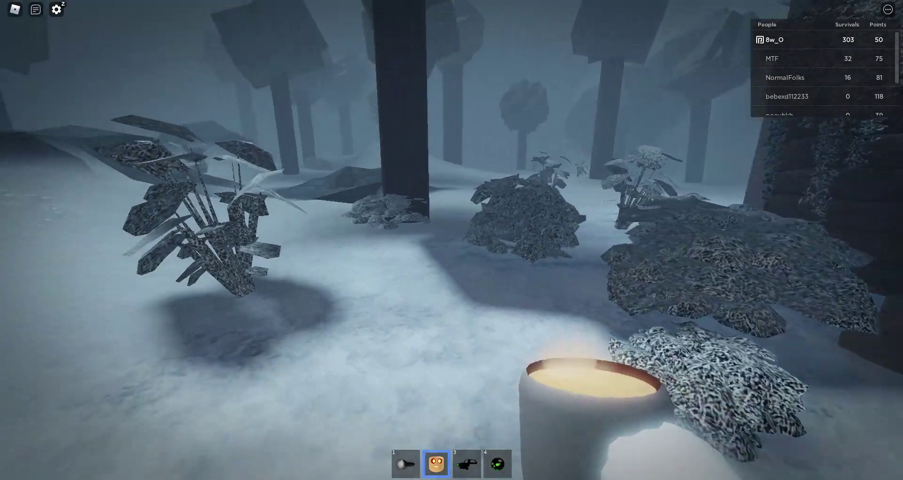
{"action": "key", "text": "w"}
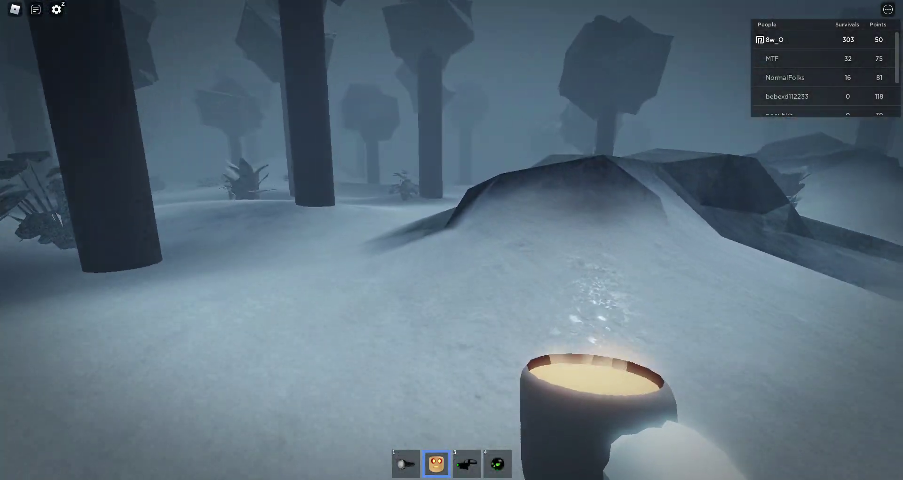
{"action": "key", "text": "w"}
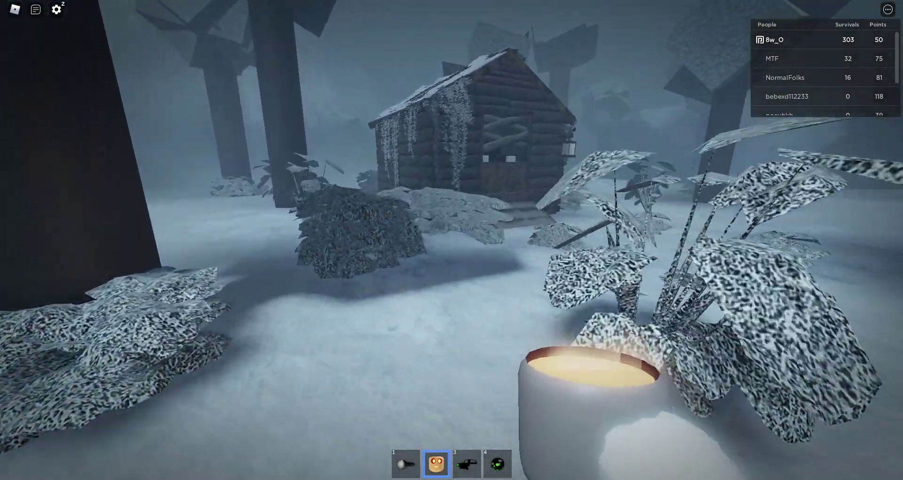
{"action": "key", "text": "shift+w"}
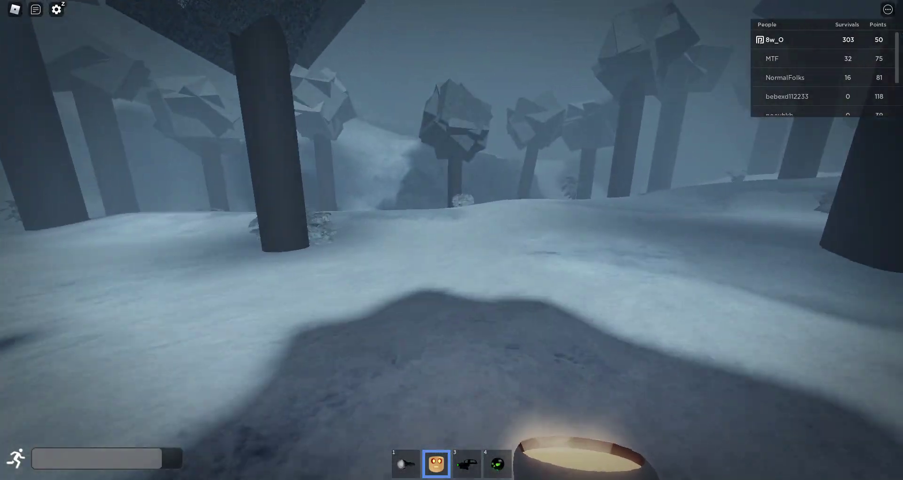
{"action": "key", "text": "shift+w"}
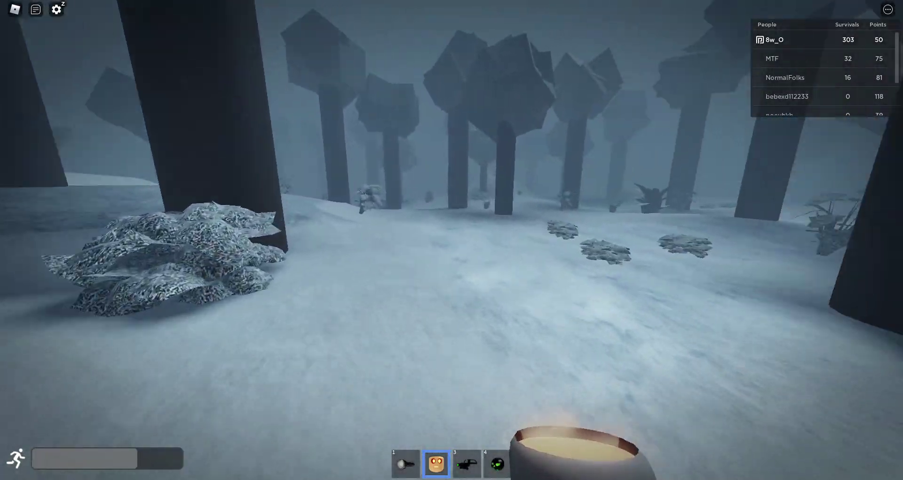
{"action": "key", "text": "shift+w"}
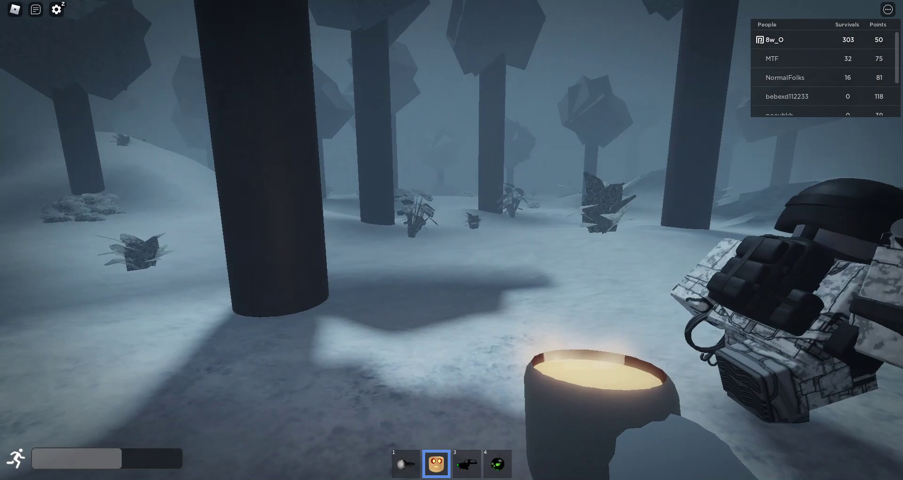
{"action": "key", "text": "shift+w"}
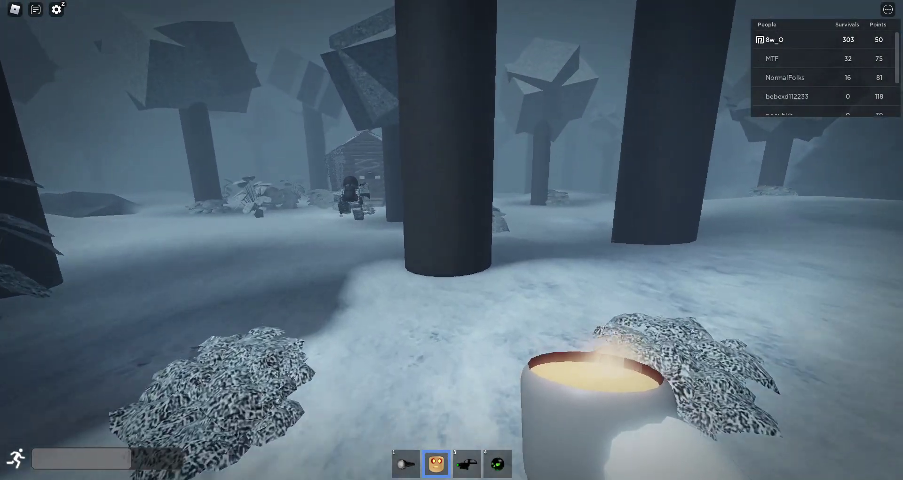
{"action": "key", "text": "w"}
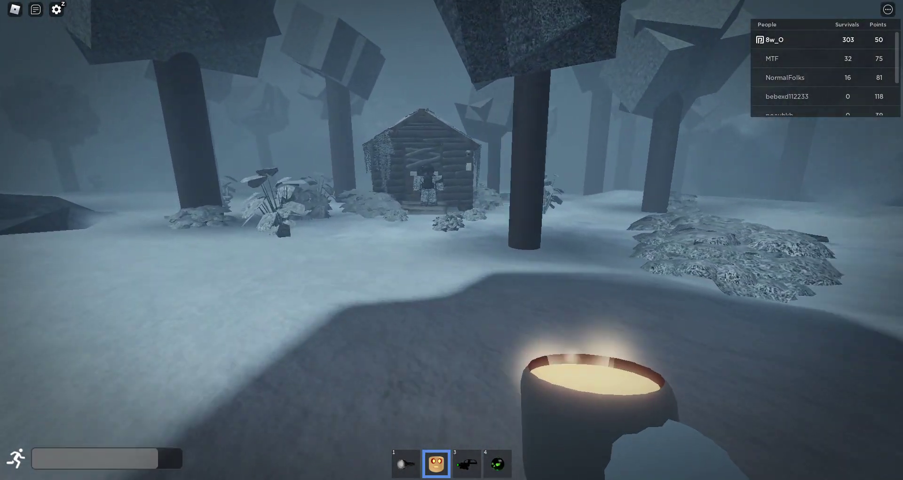
- Select hotbar item 3, revisit the Merchant, then leave with the compass (slot 4) stowed
{"action": "key", "text": "w"}
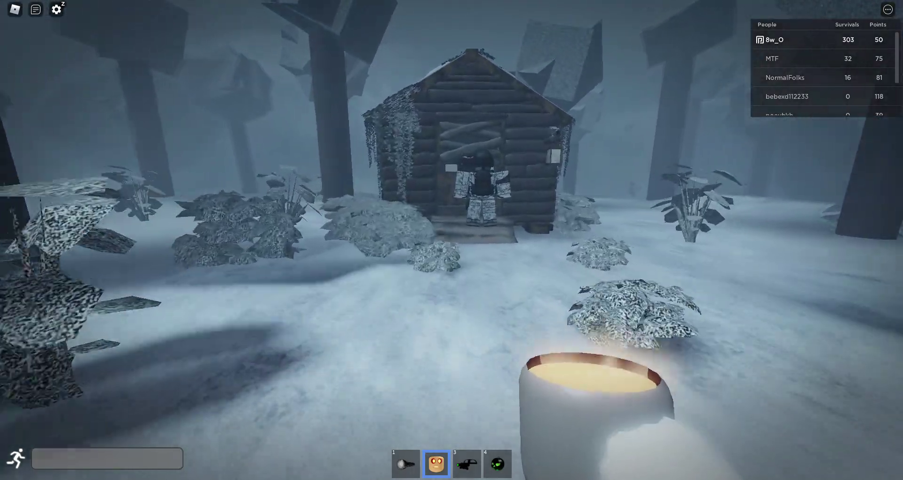
{"action": "key", "text": "3"}
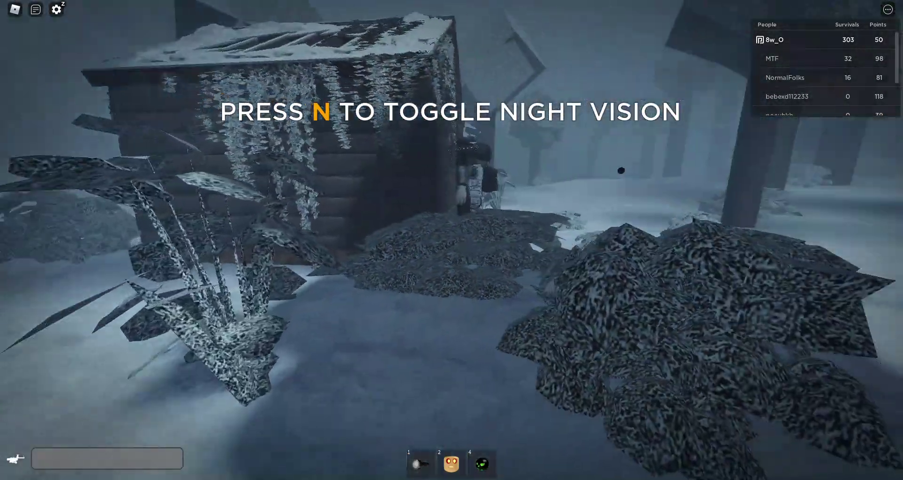
{"action": "key", "text": "w"}
{"action": "key", "text": "e"}
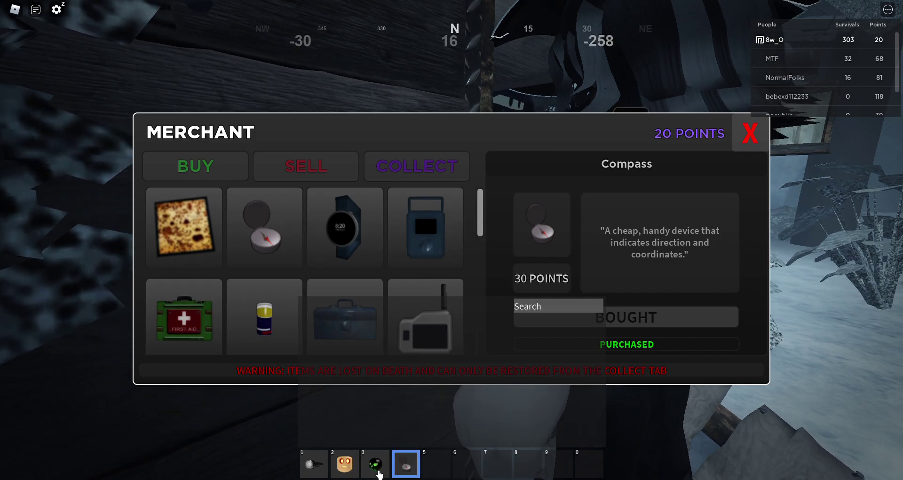
{"action": "key", "text": "e"}
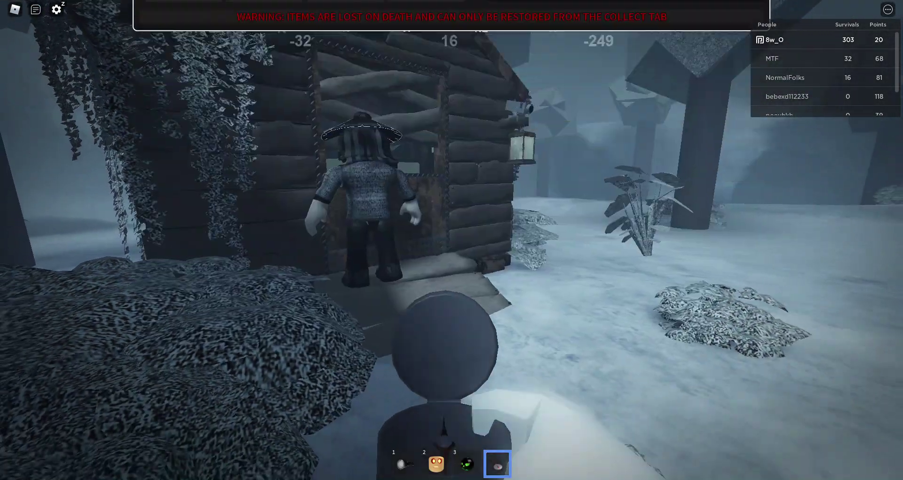
{"action": "key", "text": "w"}
{"action": "key", "text": "4"}
- Sprint into the snowy forest past the other players and the MTF player
{"action": "key", "text": "w"}
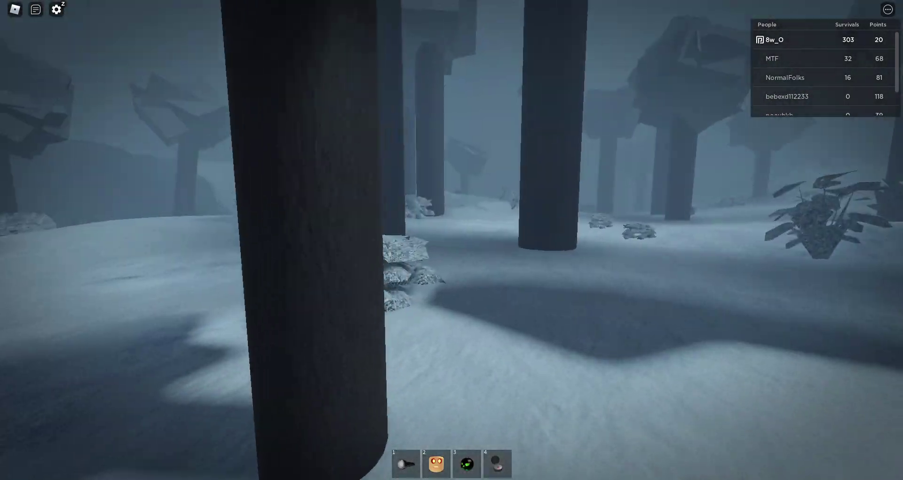
{"action": "key", "text": "shift+w"}
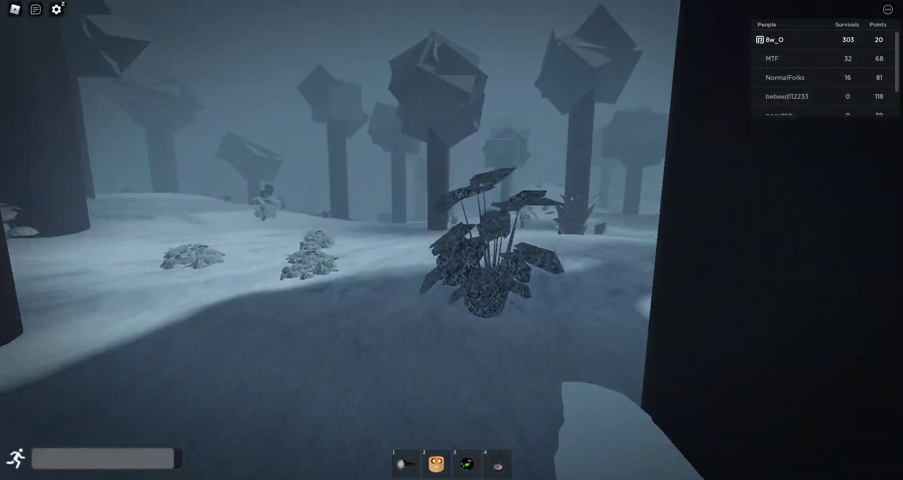
{"action": "key", "text": "shift+w"}
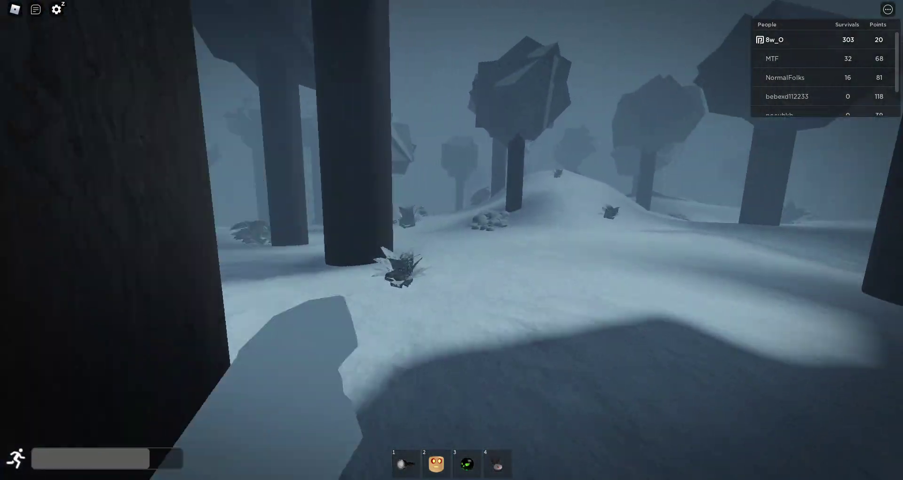
{"action": "key", "text": "shift+w"}
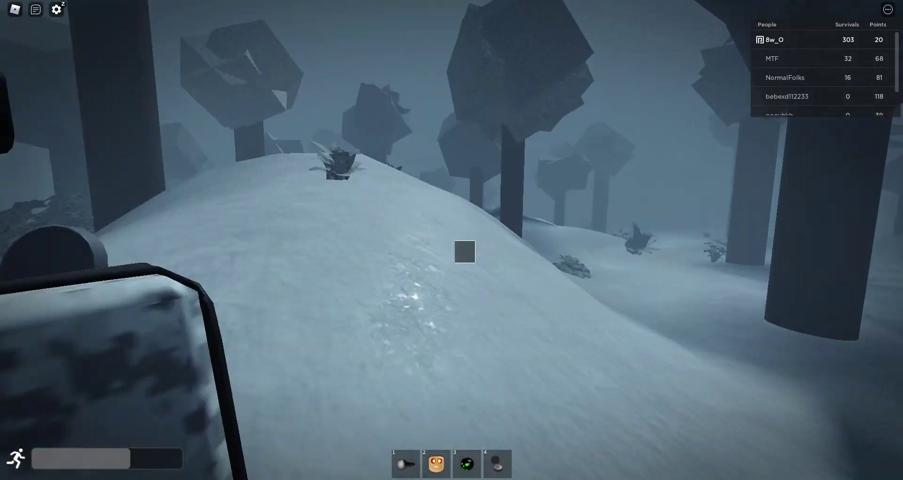
{"action": "key", "text": "w"}
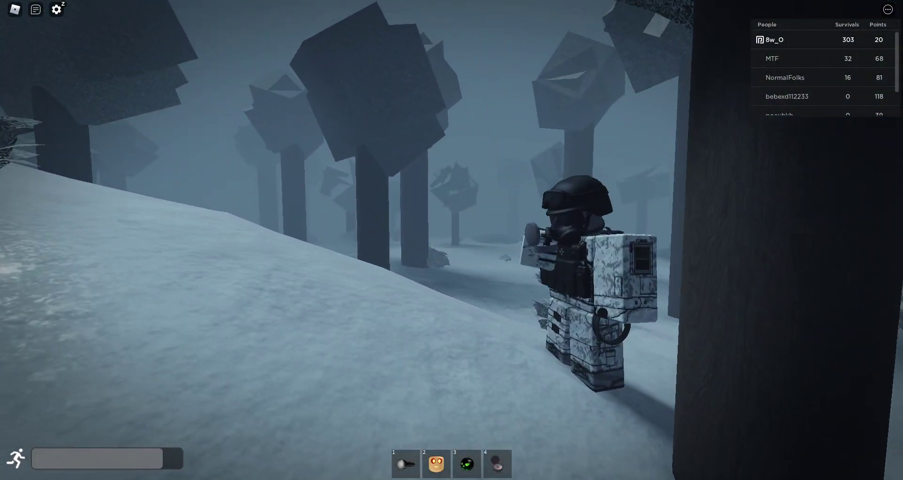
{"action": "key", "text": "w"}
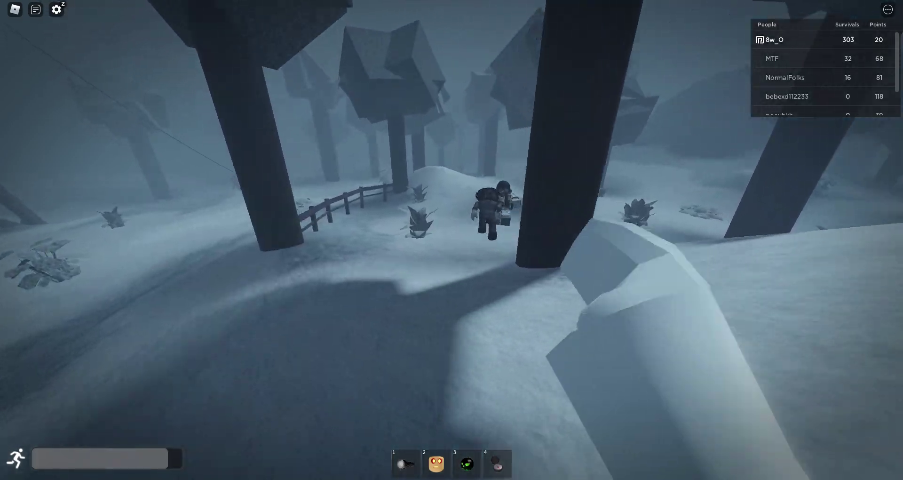
{"action": "key", "text": "w"}
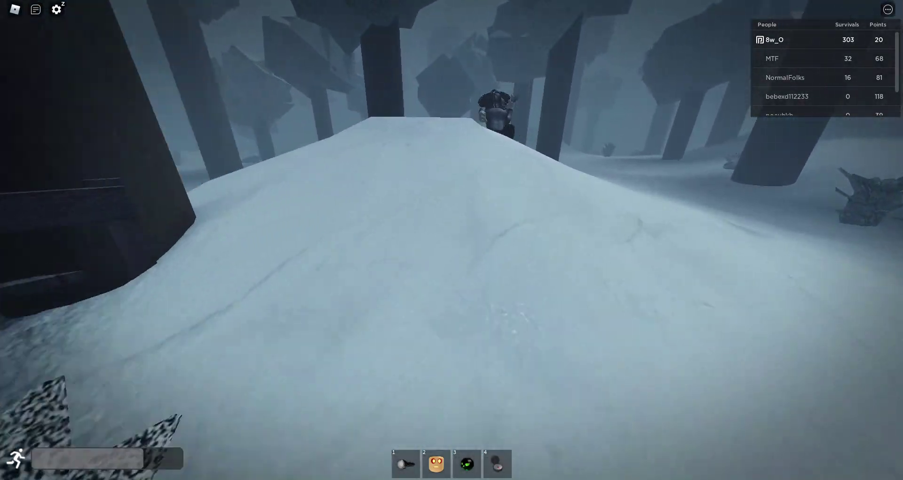
{"action": "key", "text": "w"}
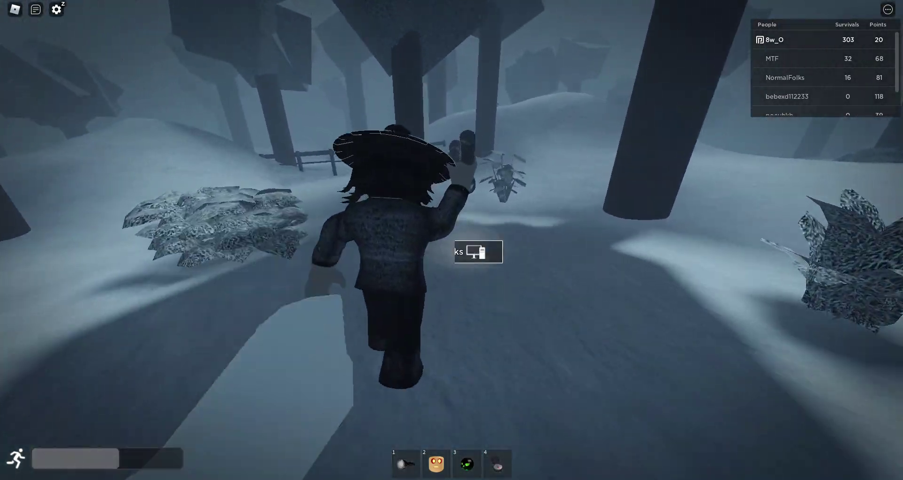
- Continue past the fence and the train to the wrecked car
{"action": "key", "text": "w"}
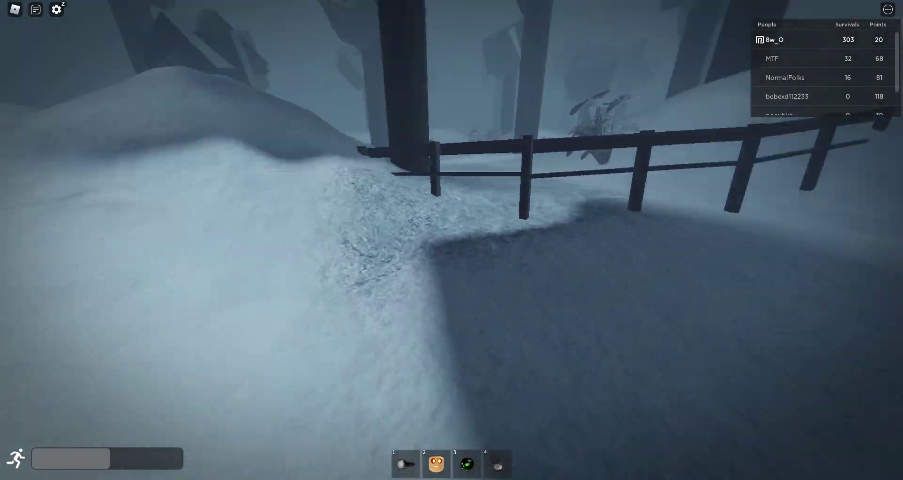
{"action": "key", "text": "w"}
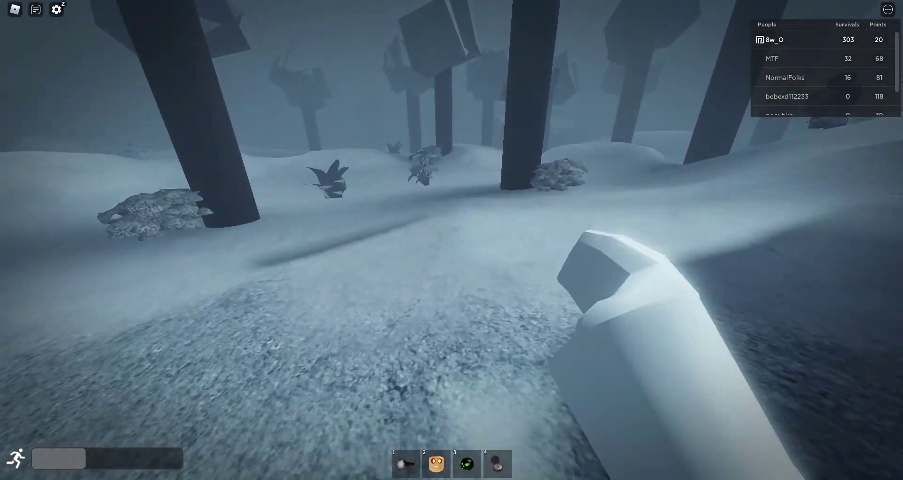
{"action": "key", "text": "w"}
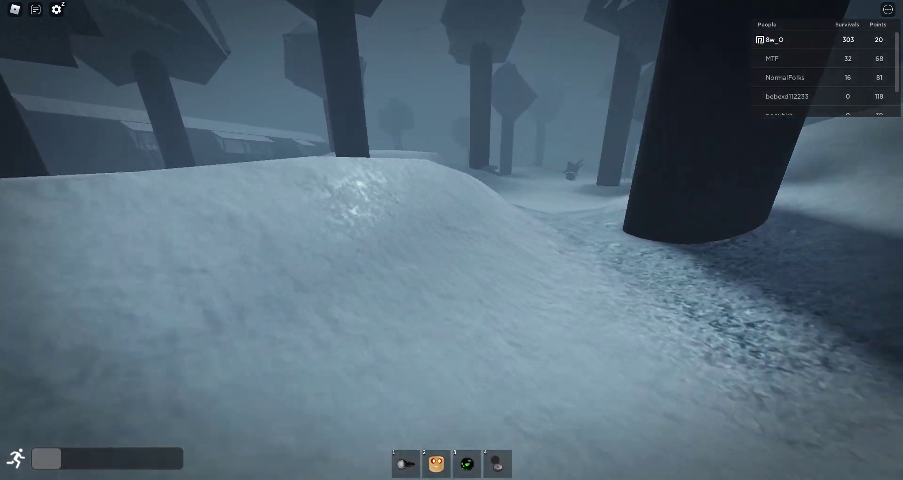
{"action": "key", "text": "w"}
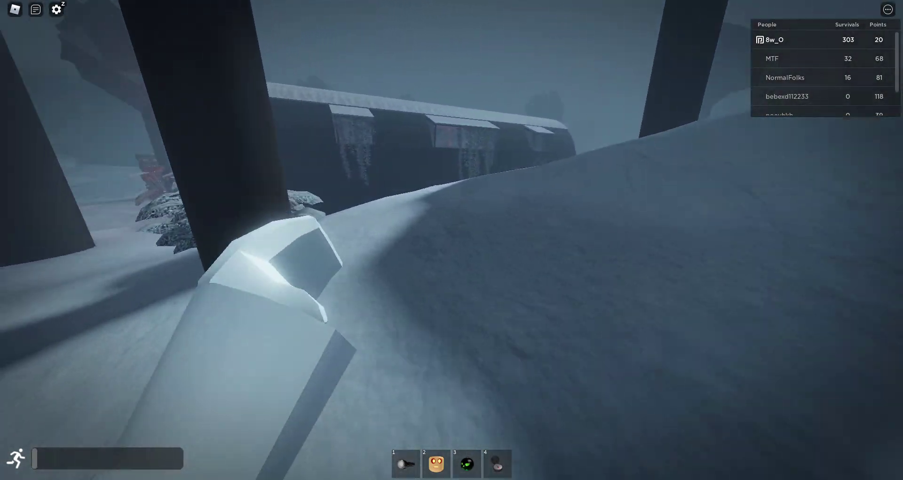
{"action": "key", "text": "w"}
{"action": "key", "text": "w"}
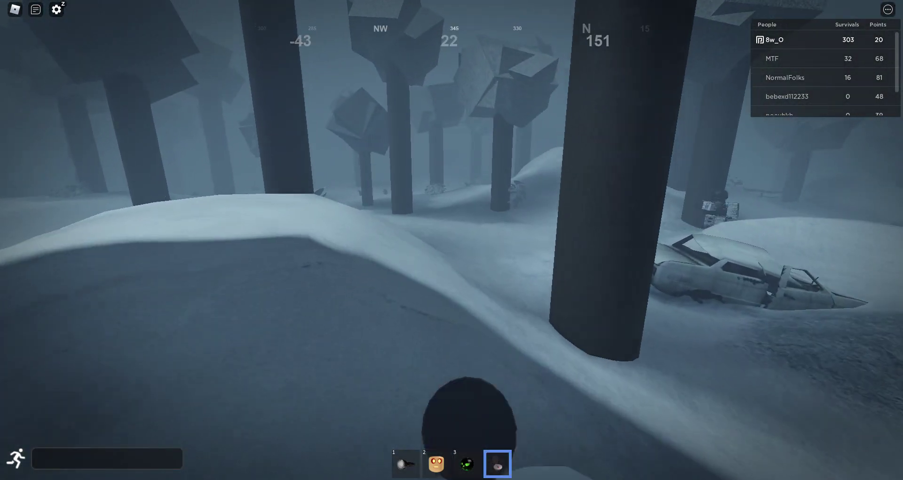
{"action": "key", "text": "w"}
{"action": "key", "text": "w"}
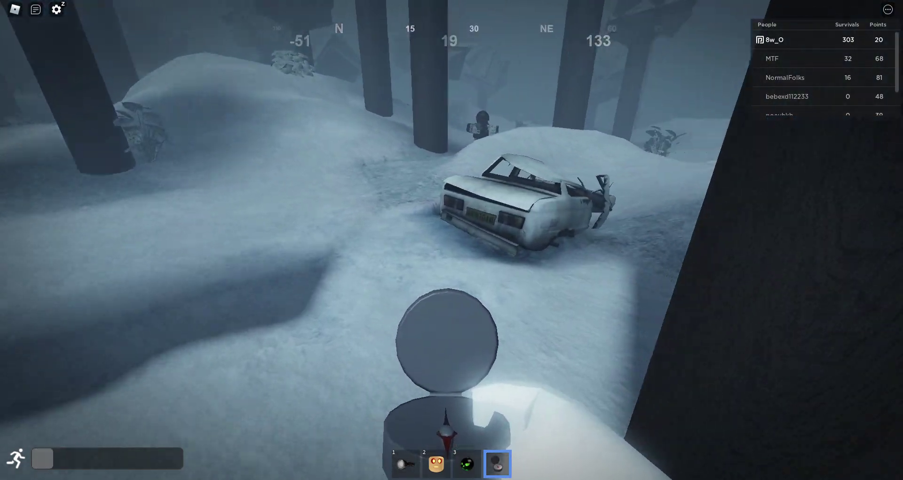
{"action": "key", "text": "w"}
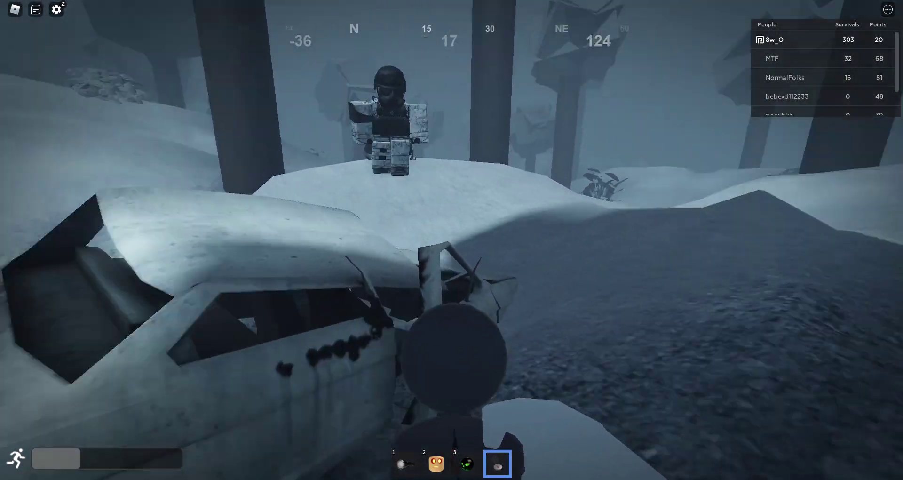
- Walk into the Base Camp tunnel, circle the gathered players and follow them
{"action": "key", "text": "w"}
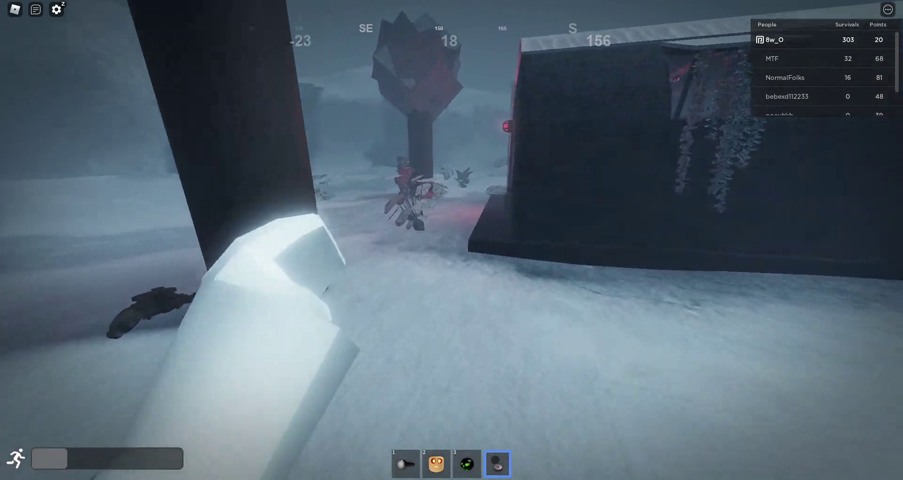
{"action": "key", "text": "w"}
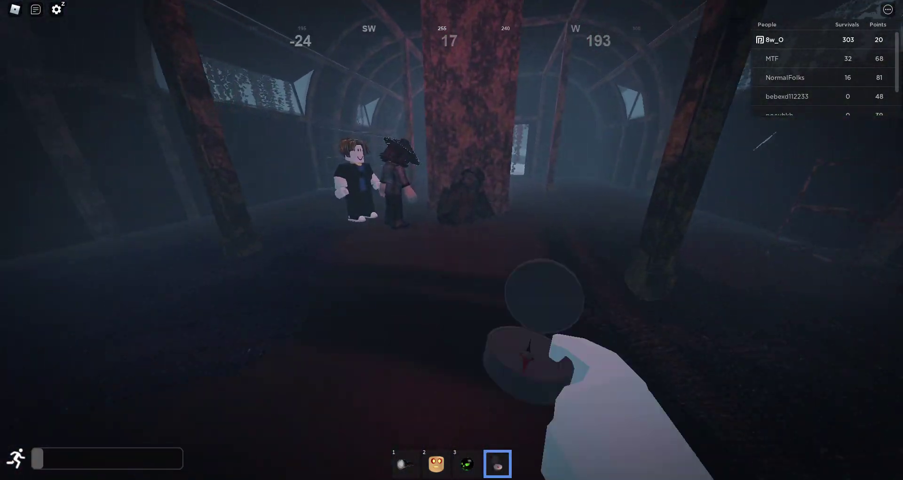
{"action": "key", "text": "w"}
{"action": "key", "text": "w"}
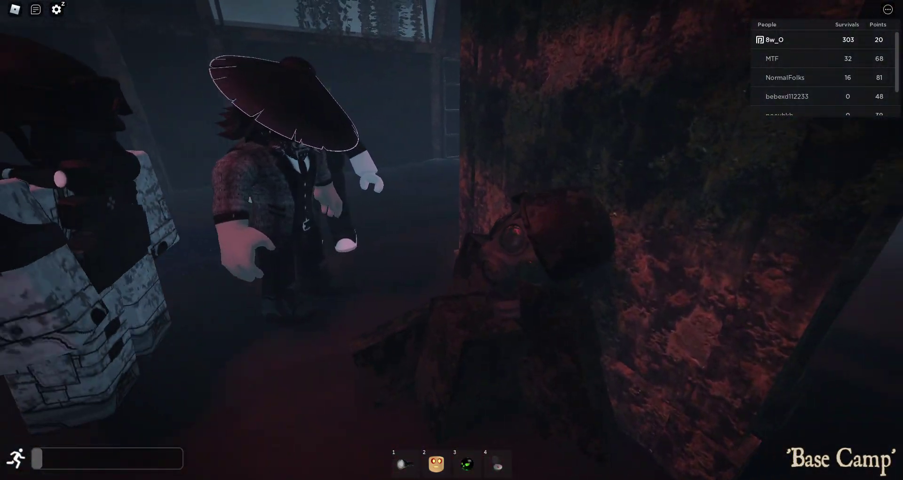
{"action": "key", "text": "w"}
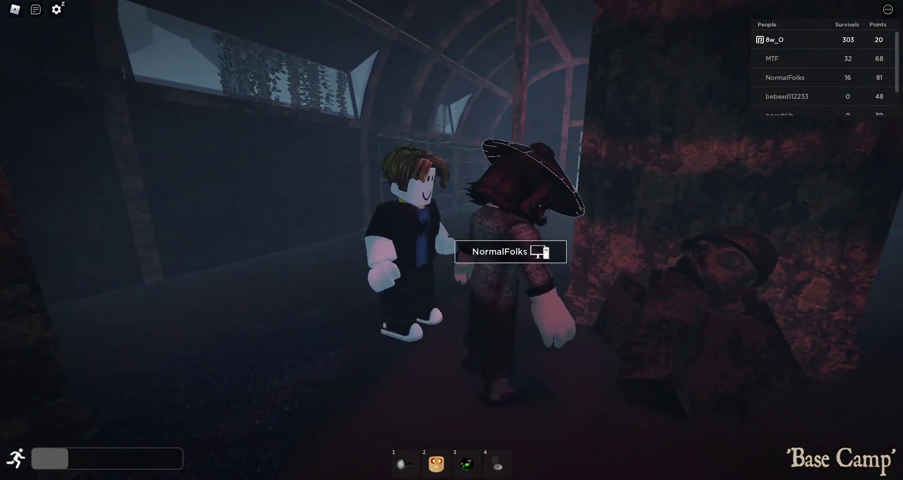
{"action": "key", "text": "w"}
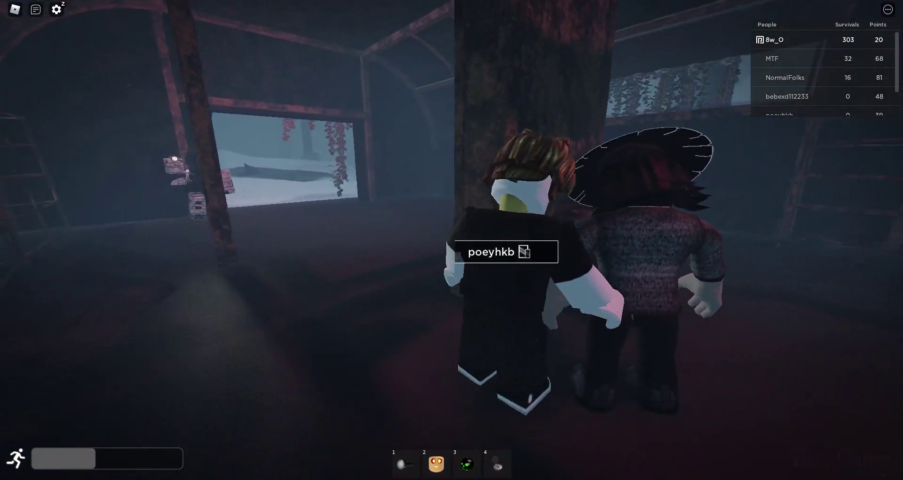
{"action": "key", "text": "w"}
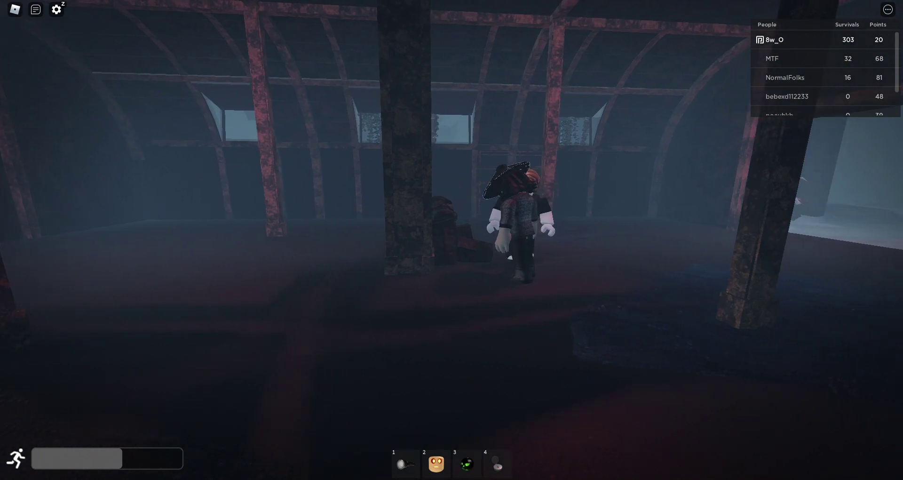
{"action": "key", "text": "w"}
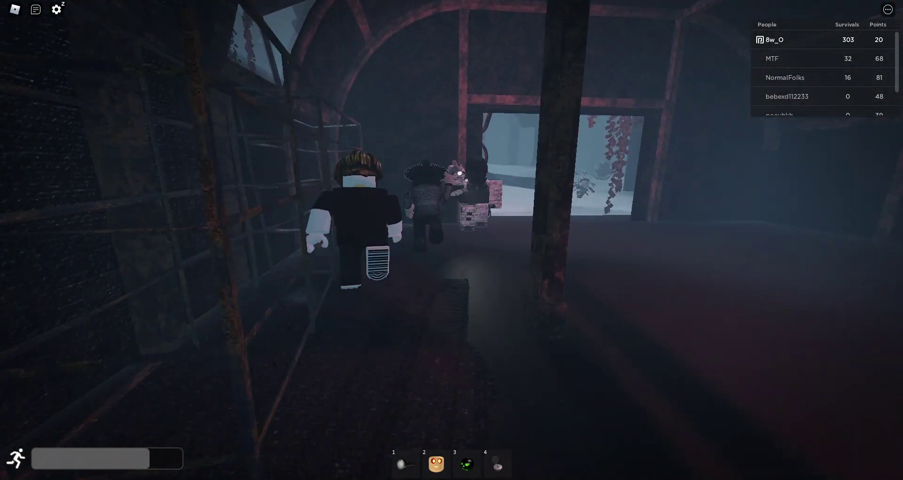
{"action": "key", "text": "w"}
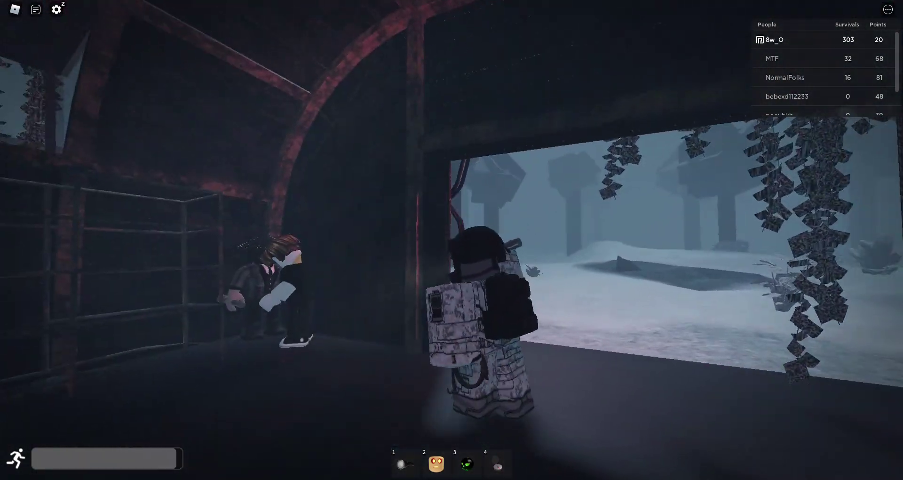
- Send a greeting in chat and move around the other players toward the soldier
{"action": "key", "text": "slash"}
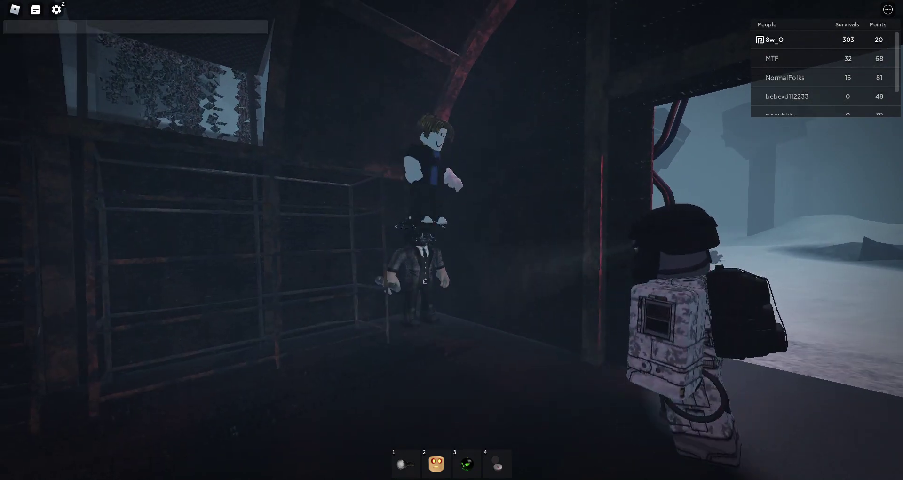
{"action": "type", "text": "hi guy"}
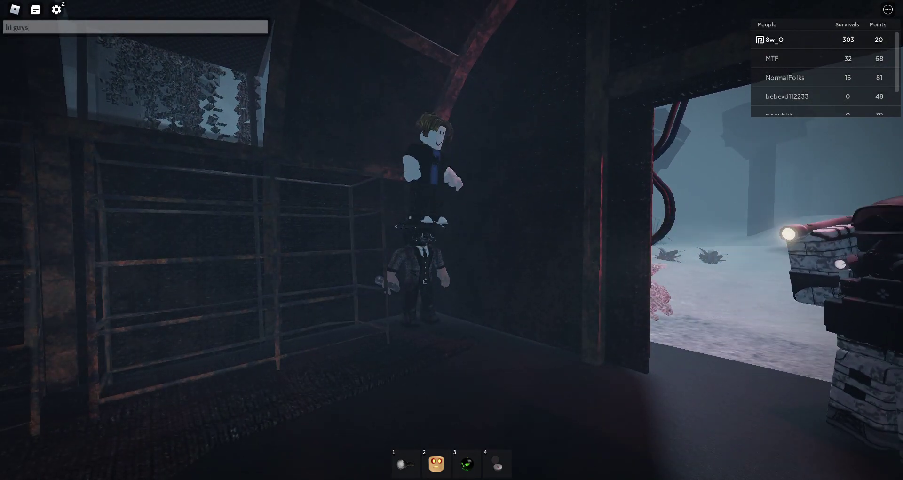
{"action": "type", "text": "s"}
{"action": "key", "text": "Return"}
{"action": "key", "text": "w"}
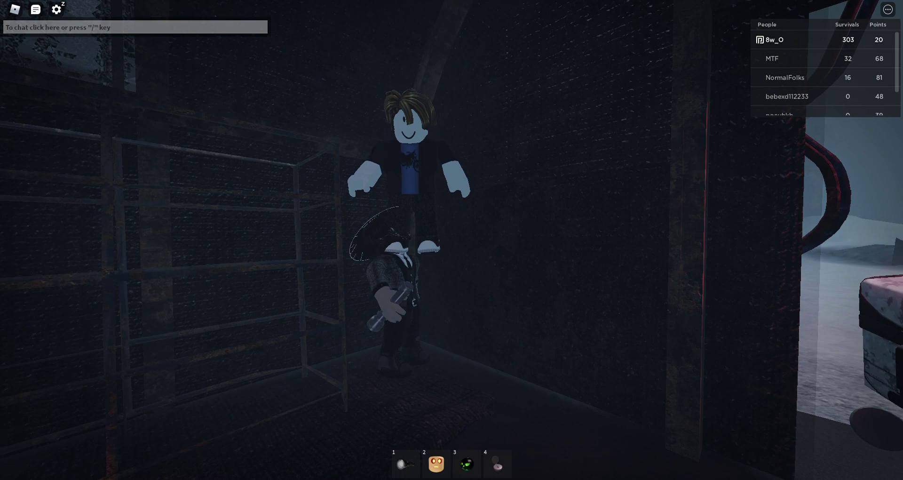
{"action": "key", "text": "w"}
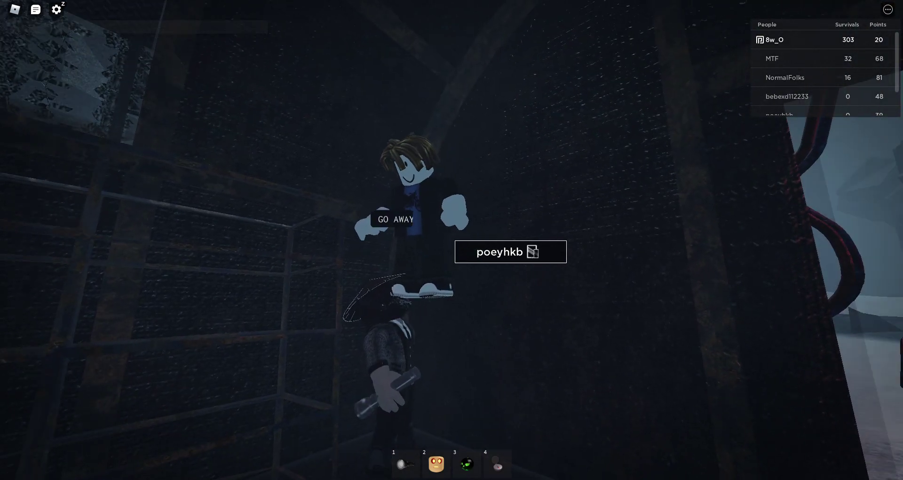
{"action": "key", "text": "w"}
{"action": "key", "text": "w"}
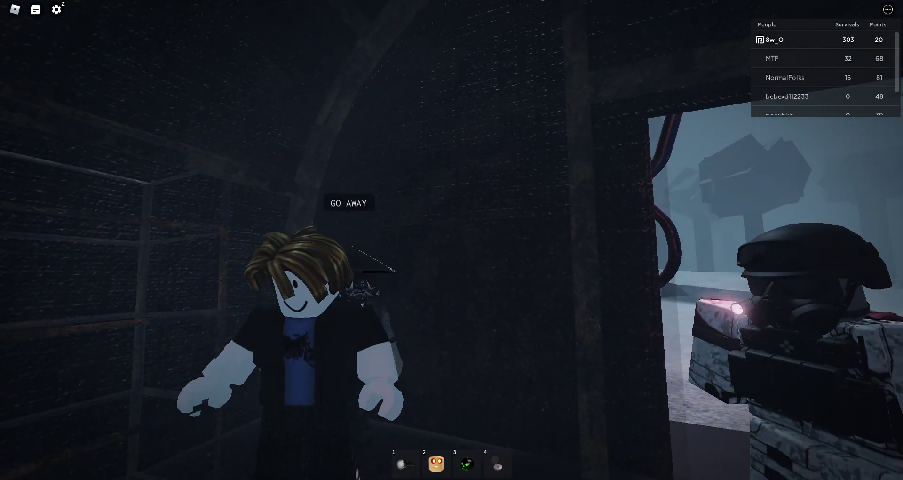
{"action": "key", "text": "w"}
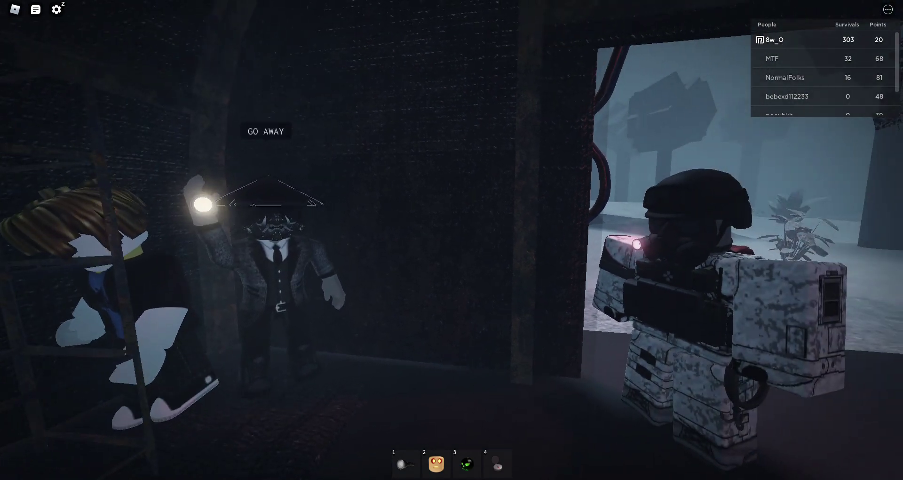
- Turn the view from the soldier to the opening onto the snowy outside
{"action": "left_click_drag", "start_coordinate": [452, 240], "coordinate": [395, 240]}
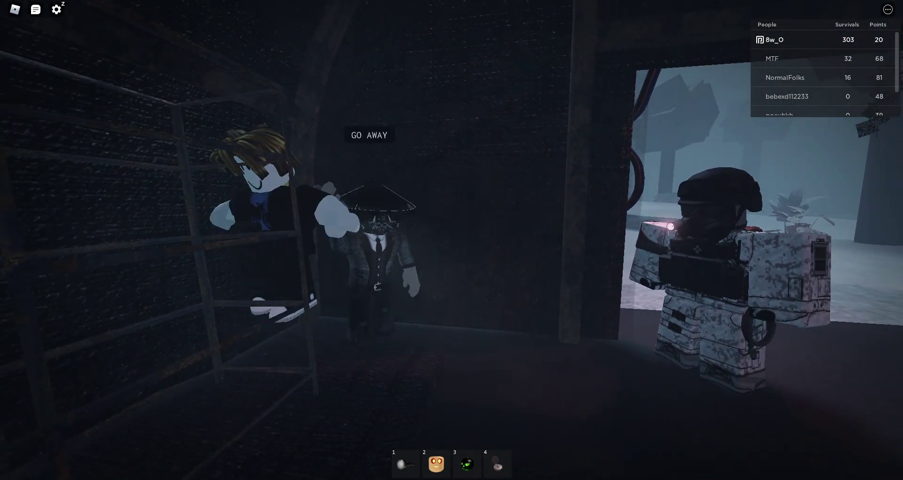
{"action": "left_click_drag", "start_coordinate": [565, 240], "coordinate": [353, 240]}
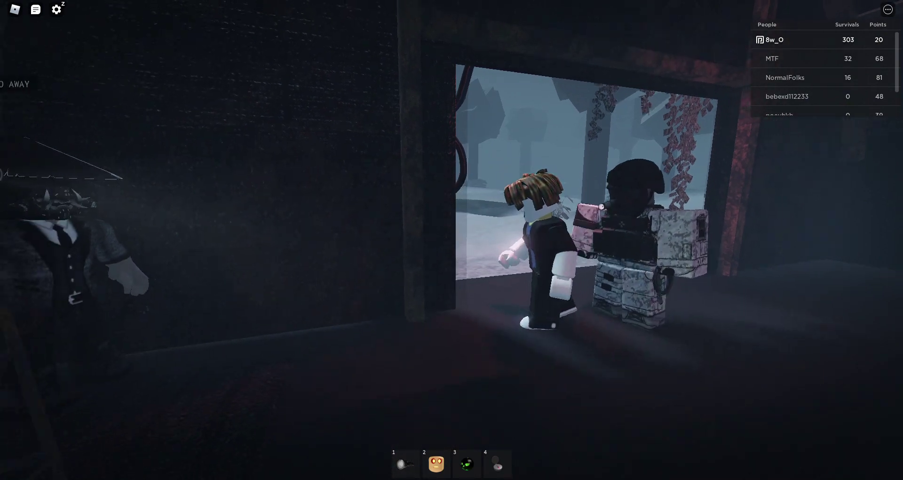
{"action": "key", "text": "s"}
{"action": "key", "text": "w"}
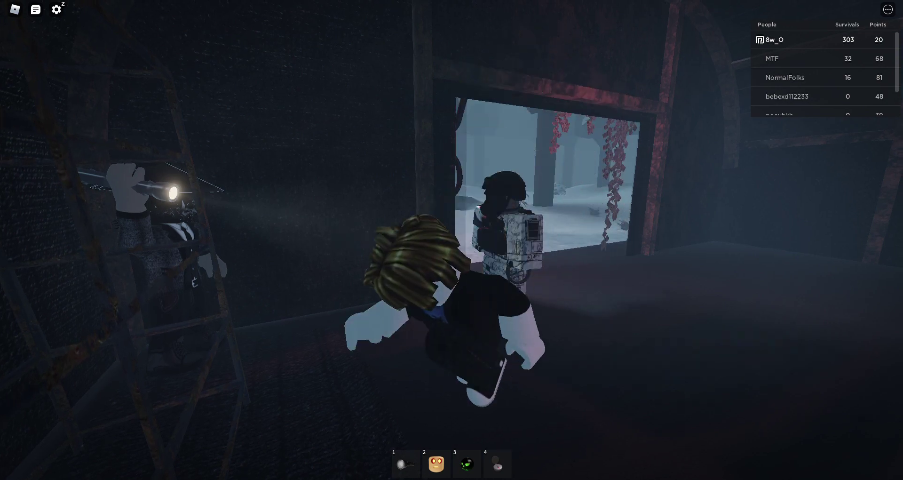
- Ask 'what is happening' in chat and walk through the hall to the doorway
{"action": "key", "text": "slash"}
{"action": "type", "text": "what is hap"}
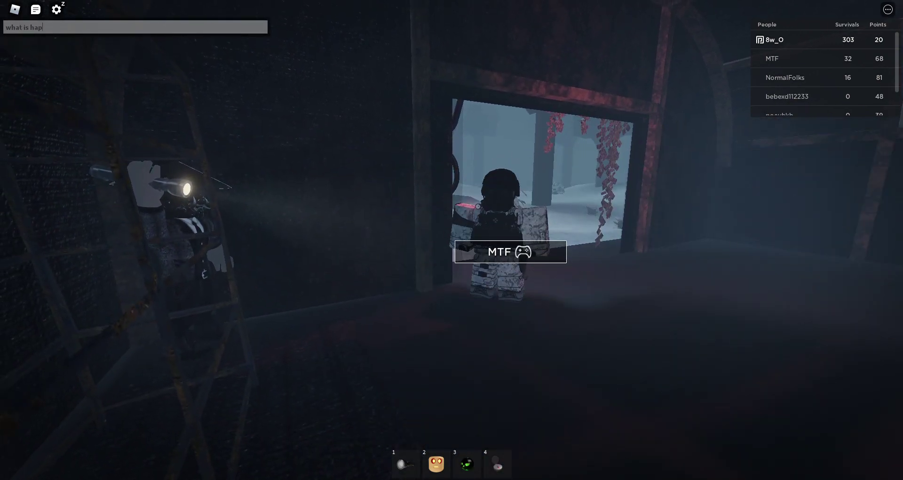
{"action": "type", "text": "g"}
{"action": "key", "text": "Return"}
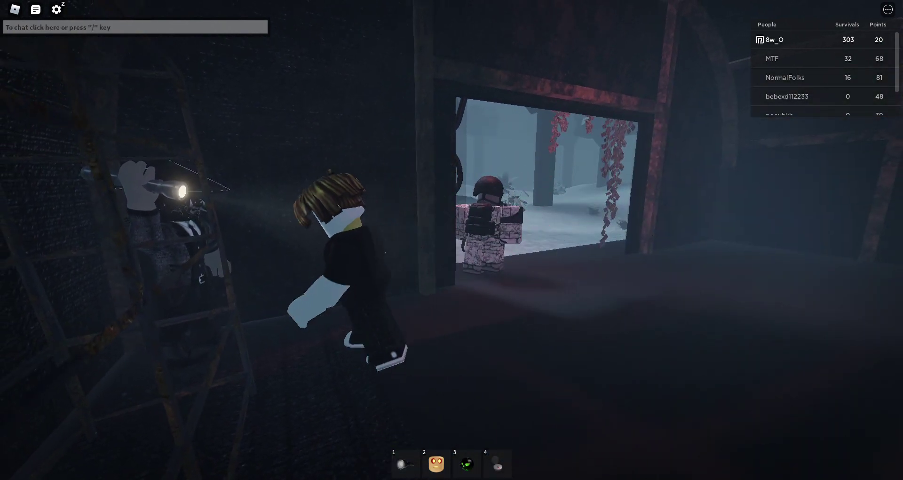
{"action": "key", "text": "w"}
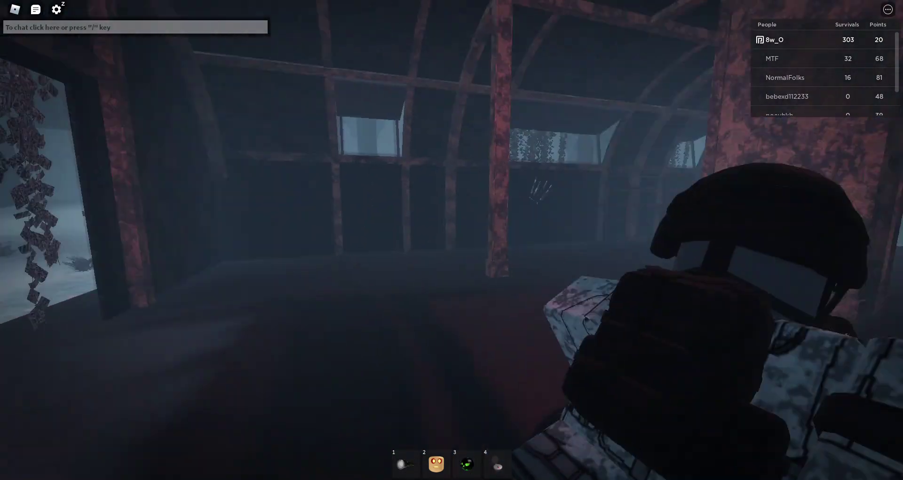
{"action": "key", "text": "w"}
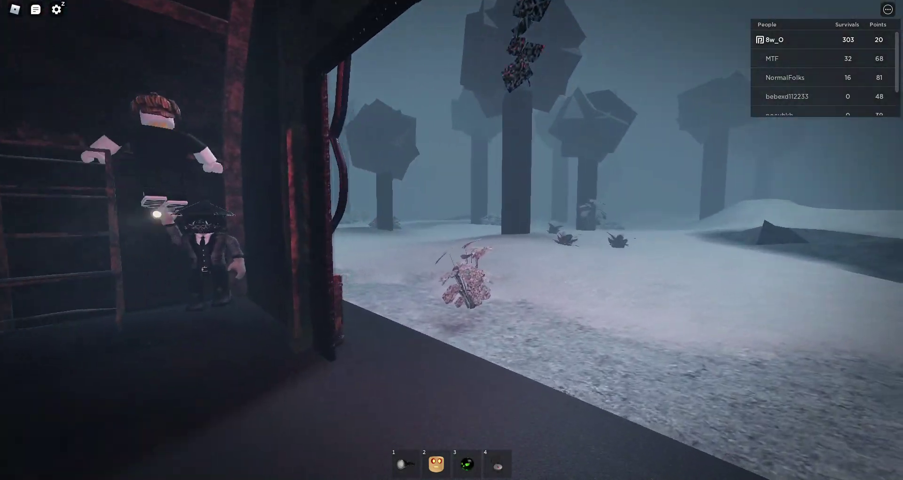
- Walk back through the hall past the pillars to the players by the window
{"action": "key", "text": "w"}
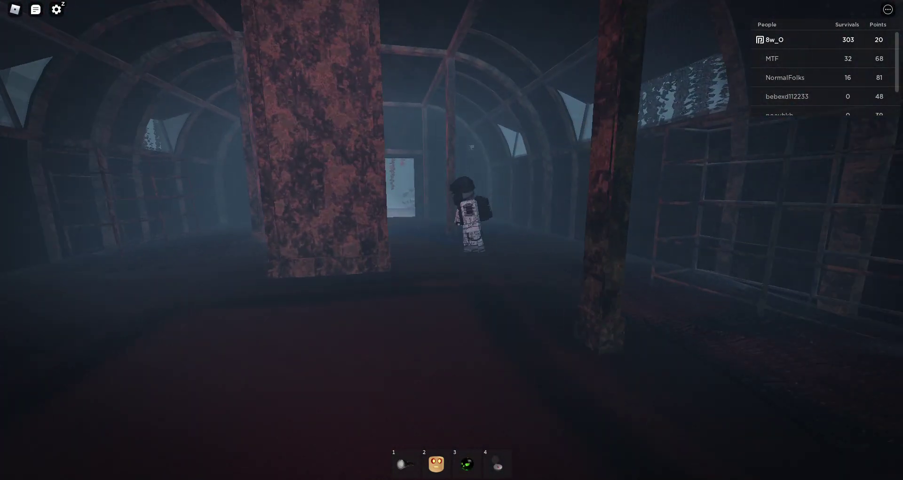
{"action": "key", "text": "w"}
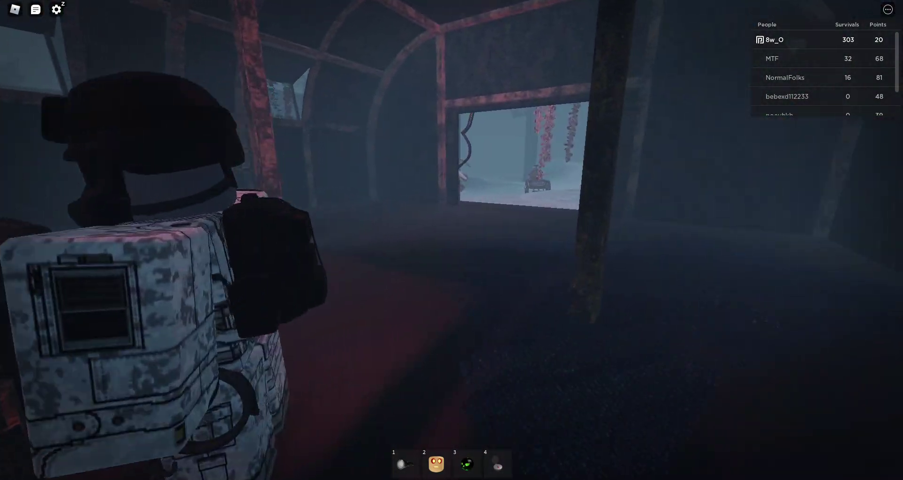
{"action": "key", "text": "w"}
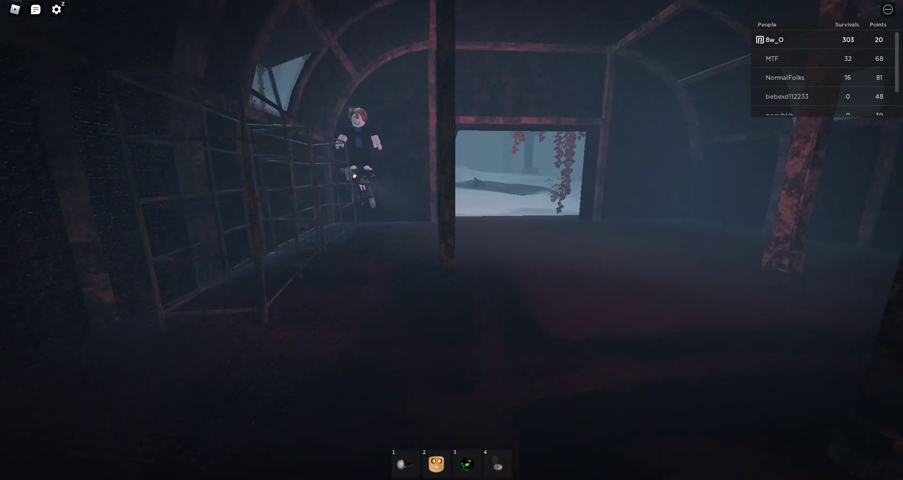
{"action": "key", "text": "w"}
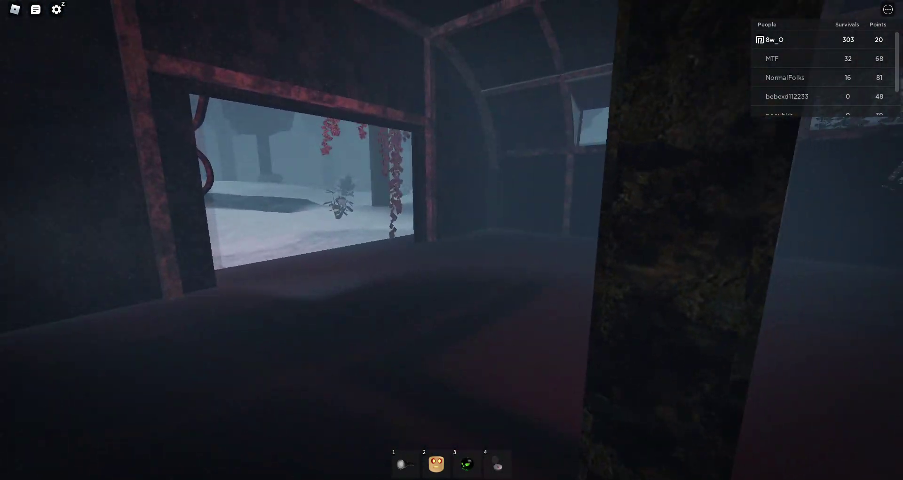
{"action": "key", "text": "w"}
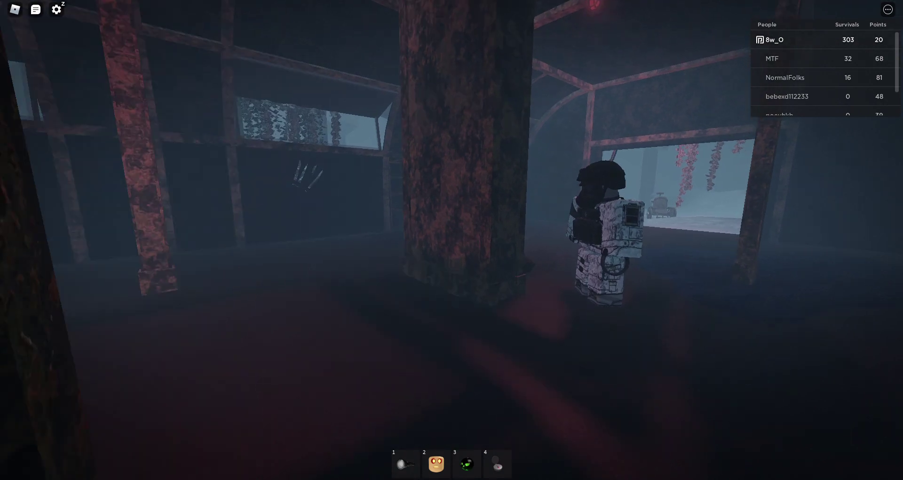
{"action": "key", "text": "w"}
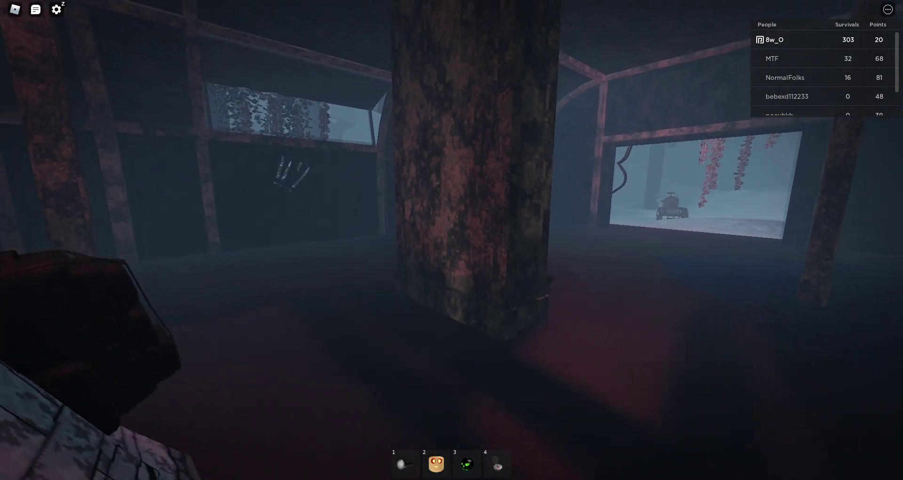
{"action": "key", "text": "w"}
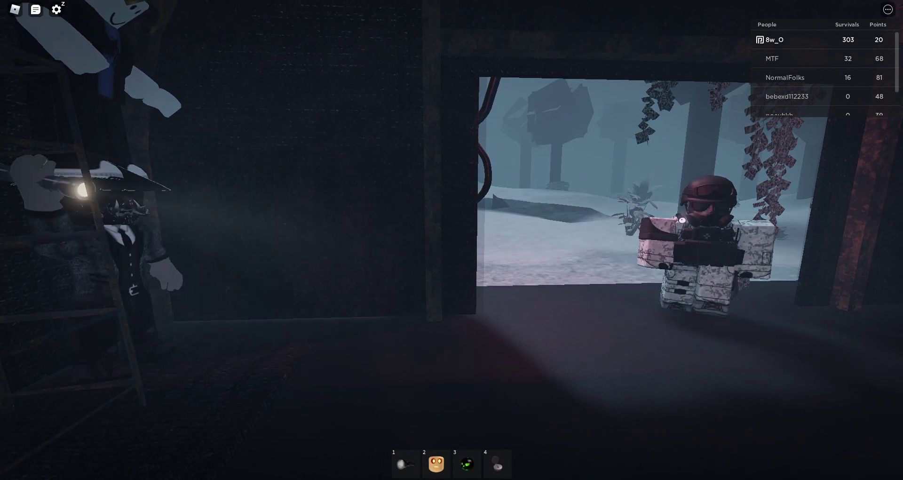
- Face the players, including the flashlight holder, and ask 'HOW DOES HE KNOW' in chat
{"action": "key", "text": "w"}
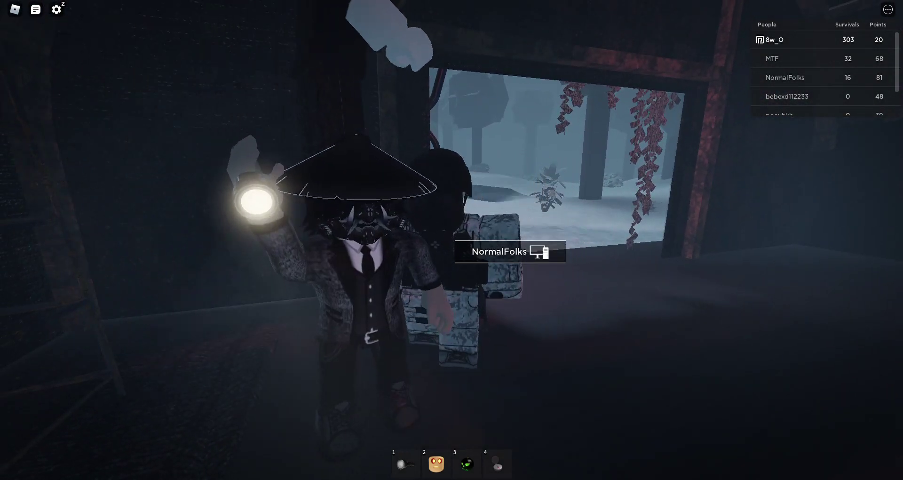
{"action": "key", "text": "w"}
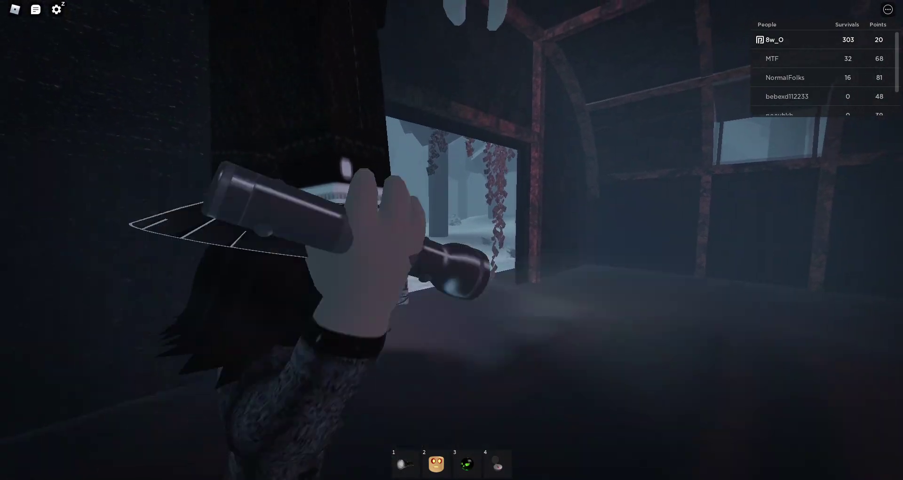
{"action": "key", "text": "w"}
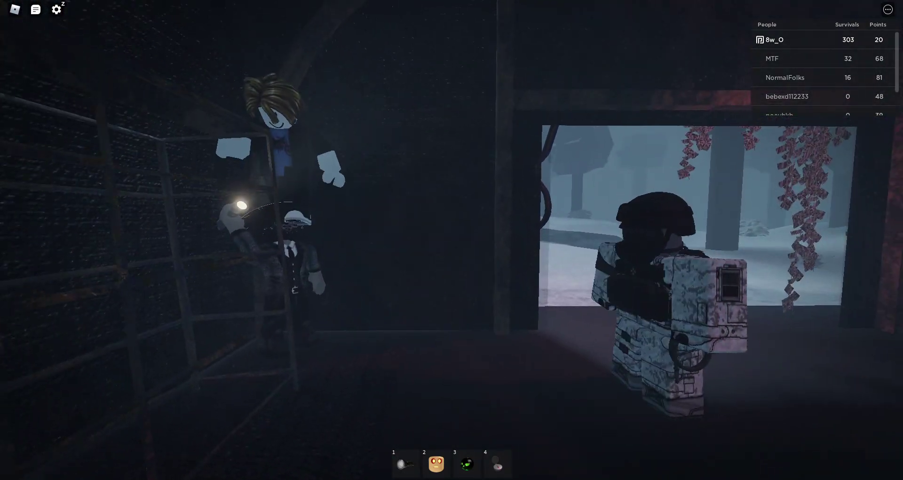
{"action": "type", "text": "How"}
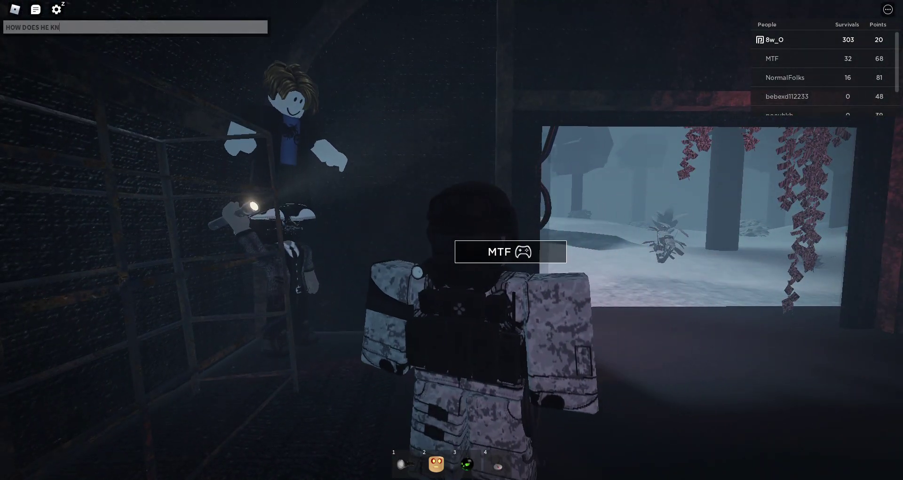
{"action": "type", "text": "W"}
{"action": "key", "text": "Return"}
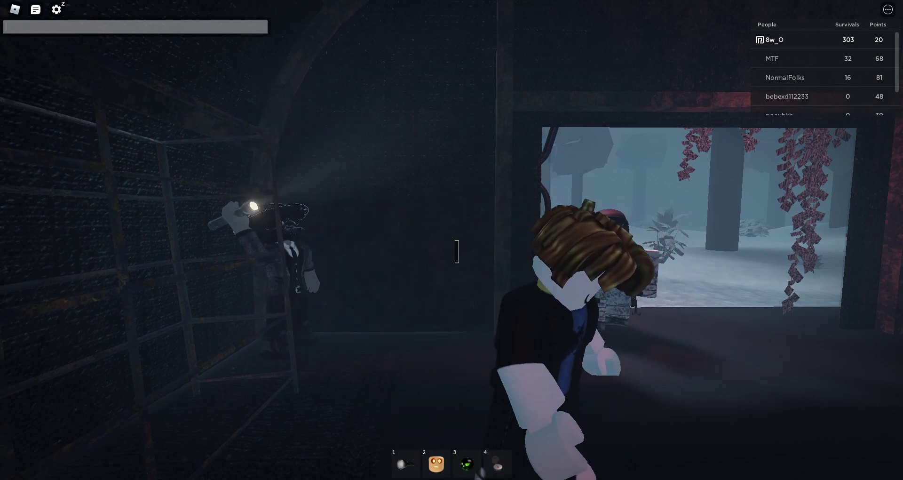
{"action": "scroll", "coordinate": [452, 240], "scroll_direction": "up", "scroll_amount": 5}
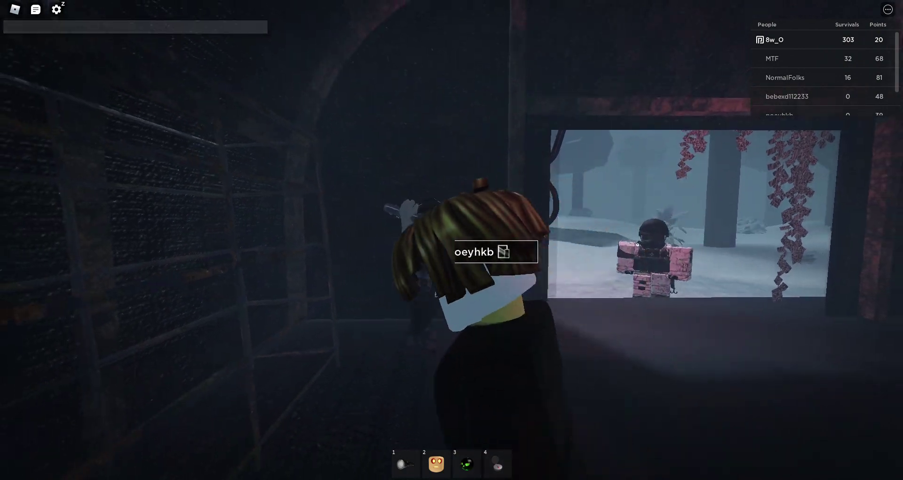
- Look around at the window, players, railing and overhead structure while following the group
{"action": "mouse_move", "coordinate": [452, 240]}
{"action": "left_mouse_down"}
{"action": "mouse_move", "coordinate": [282, 240]}
{"action": "mouse_move", "coordinate": [495, 240]}
{"action": "left_mouse_up"}
{"action": "left_click_drag", "start_coordinate": [353, 240], "coordinate": [522, 240]}
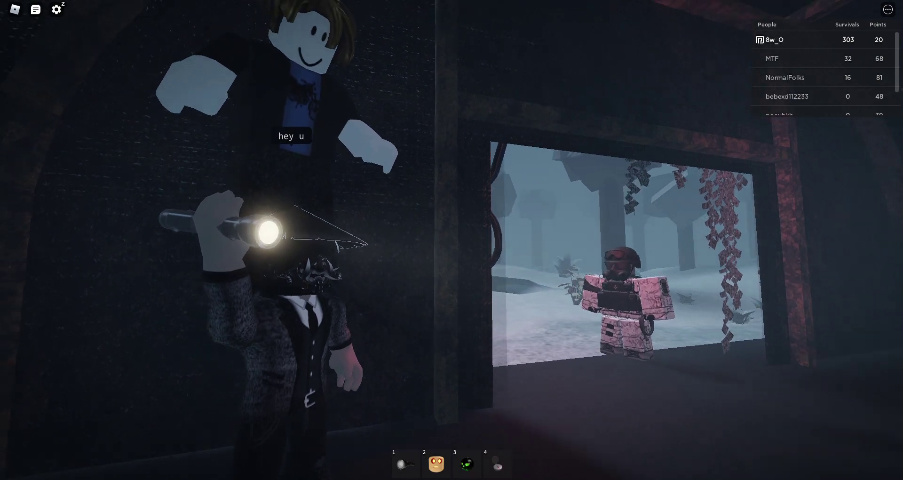
{"action": "left_click_drag", "start_coordinate": [452, 240], "coordinate": [635, 212]}
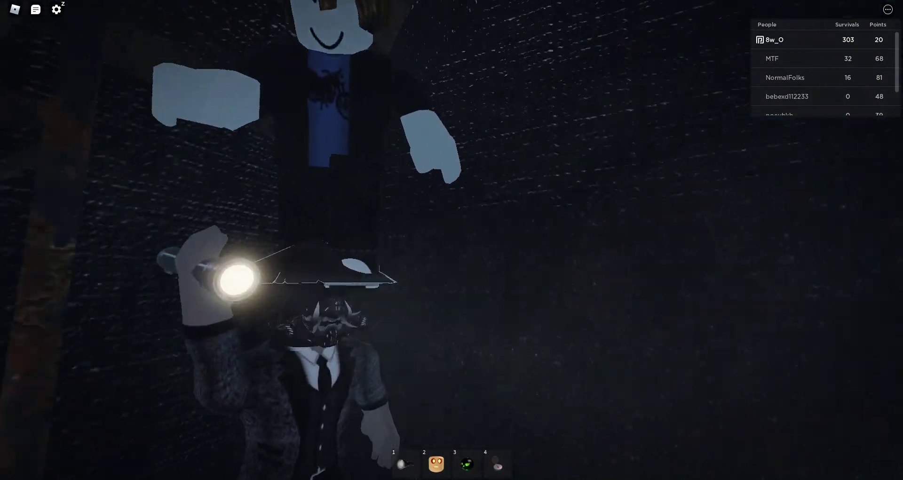
{"action": "left_click_drag", "start_coordinate": [452, 240], "coordinate": [283, 141]}
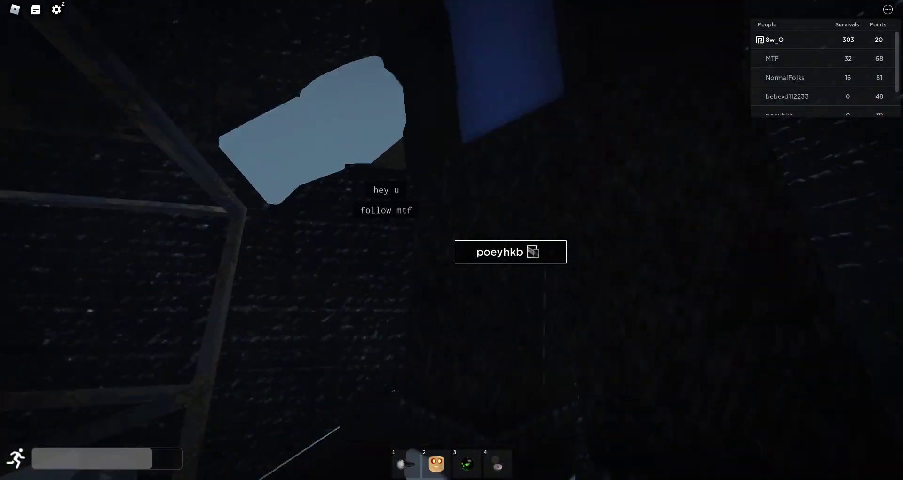
{"action": "left_click_drag", "start_coordinate": [452, 241], "coordinate": [451, 353]}
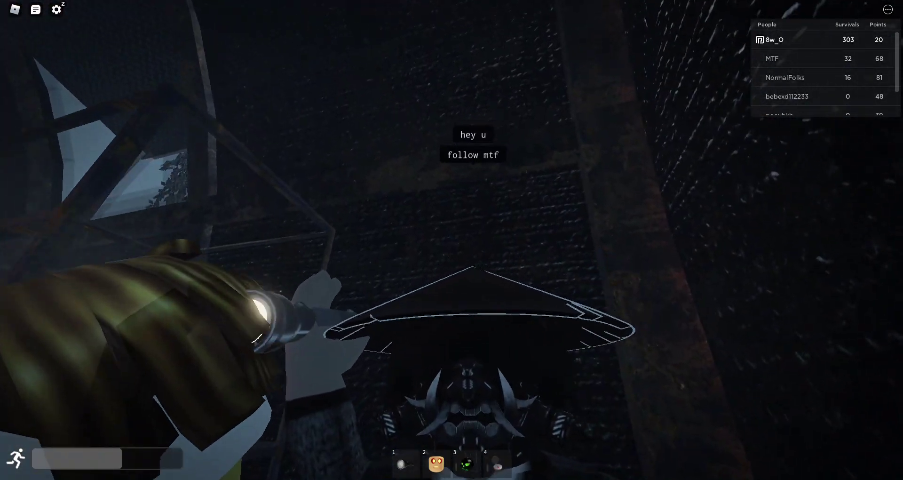
{"action": "left_click_drag", "start_coordinate": [451, 240], "coordinate": [452, 106]}
{"action": "left_click_drag", "start_coordinate": [452, 240], "coordinate": [452, 318]}
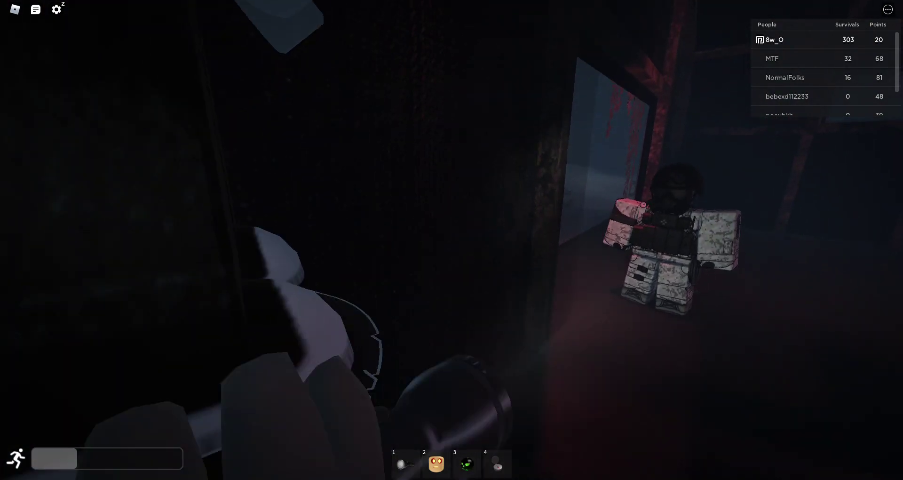
{"action": "left_click_drag", "start_coordinate": [453, 240], "coordinate": [452, 212]}
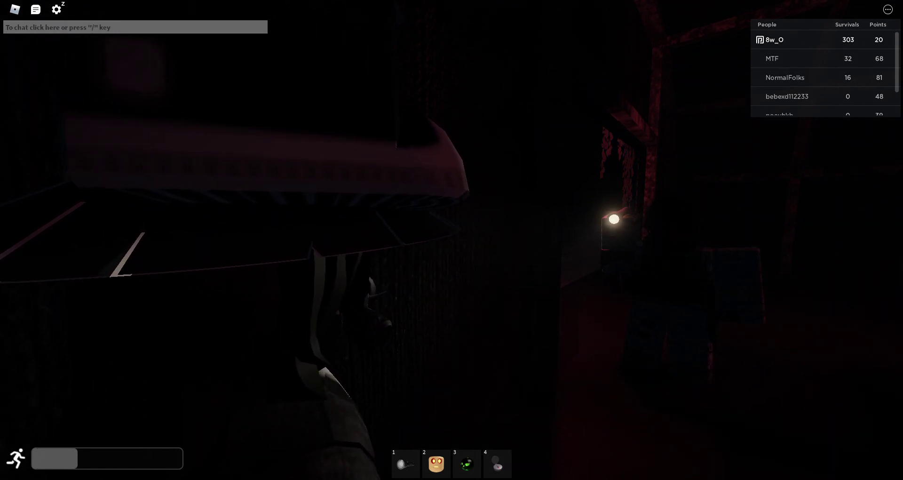
- Equip the lit flashlight from hotbar slot 2
{"action": "key", "text": "2"}
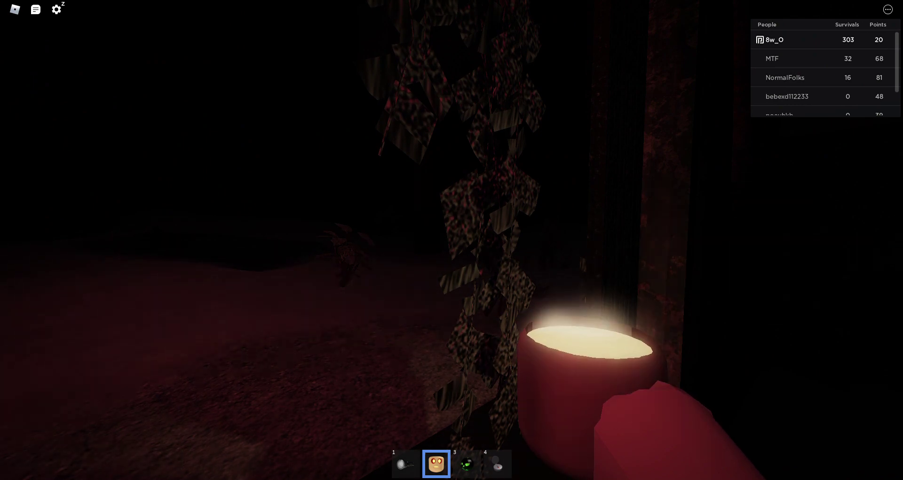
- Turn on night vision, head out of the corridor, then switch it off with N
{"action": "key", "text": "1"}
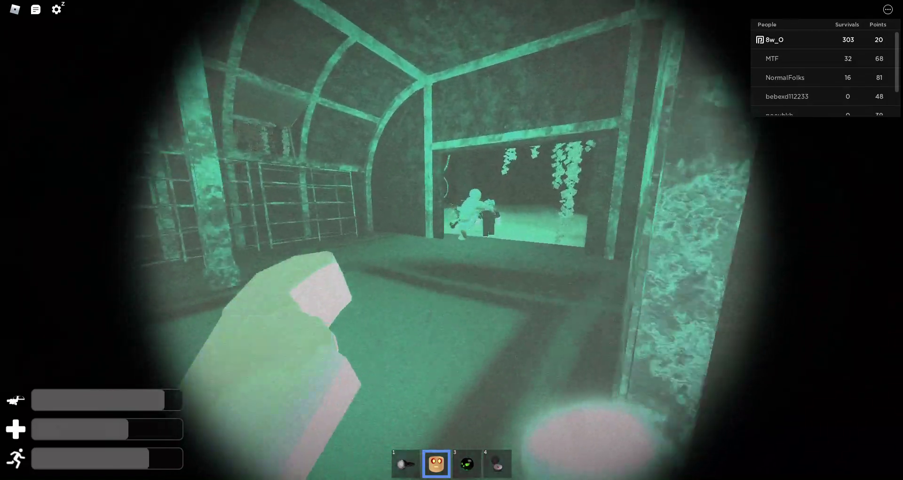
{"action": "key", "text": "3"}
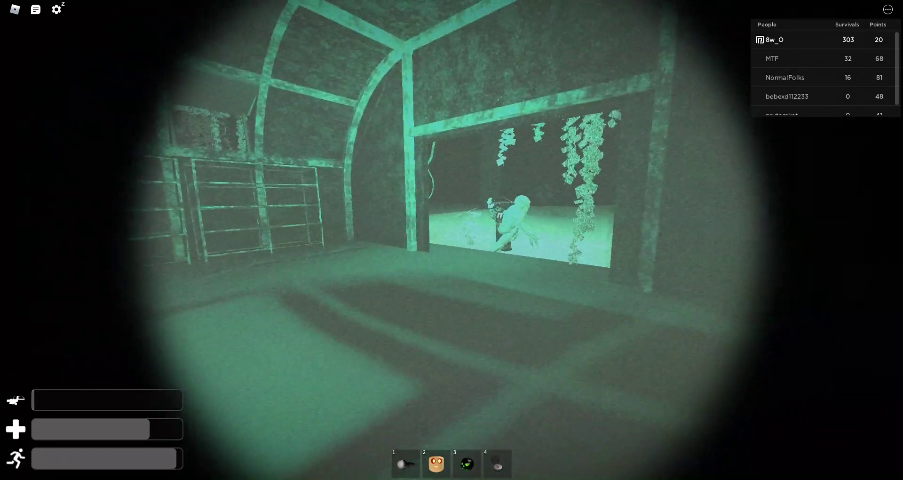
{"action": "key", "text": "n"}
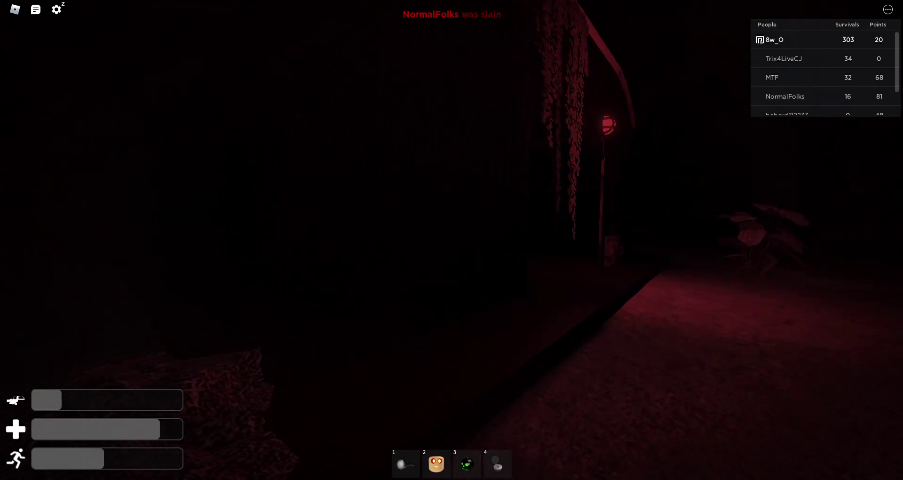
- Re-enable night vision, put the held item away, and open the menu showing six players
{"action": "key", "text": "3"}
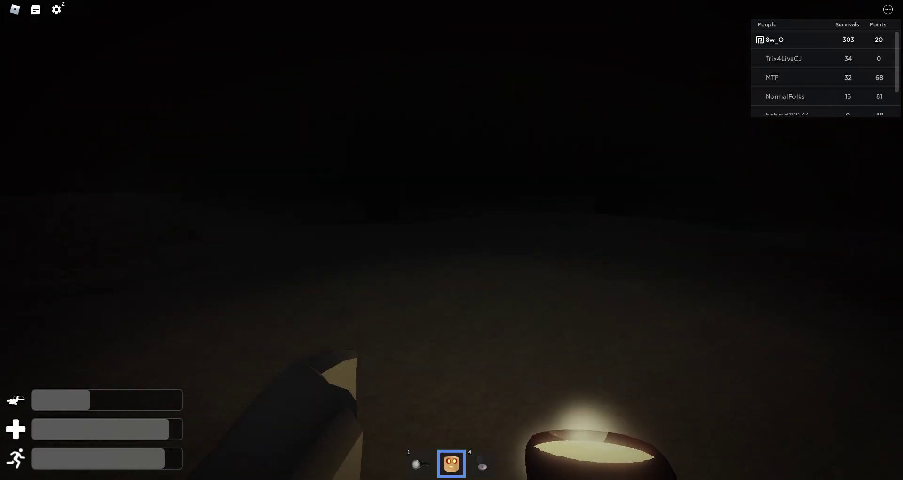
{"action": "key", "text": "1"}
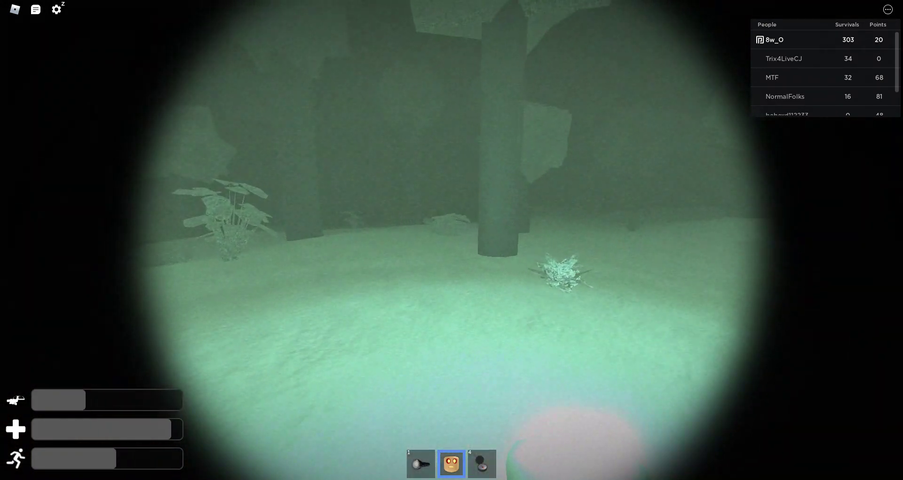
{"action": "key", "text": "2"}
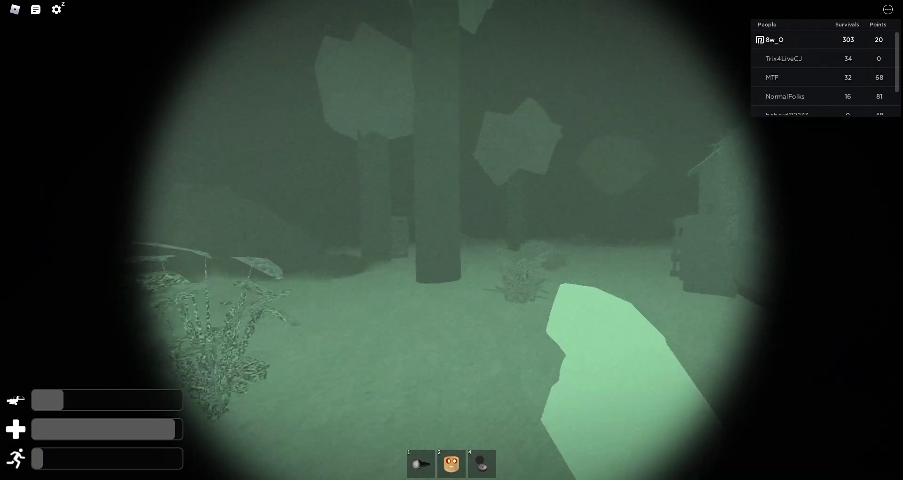
{"action": "key", "text": "Escape"}
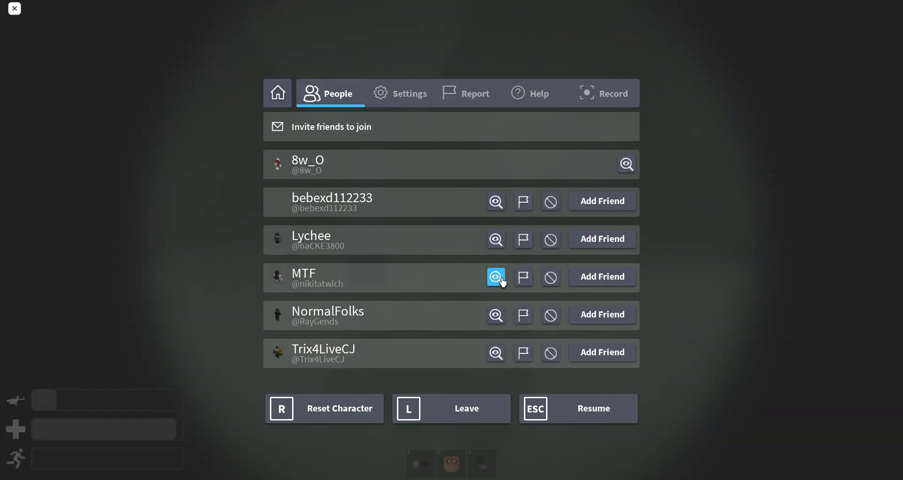